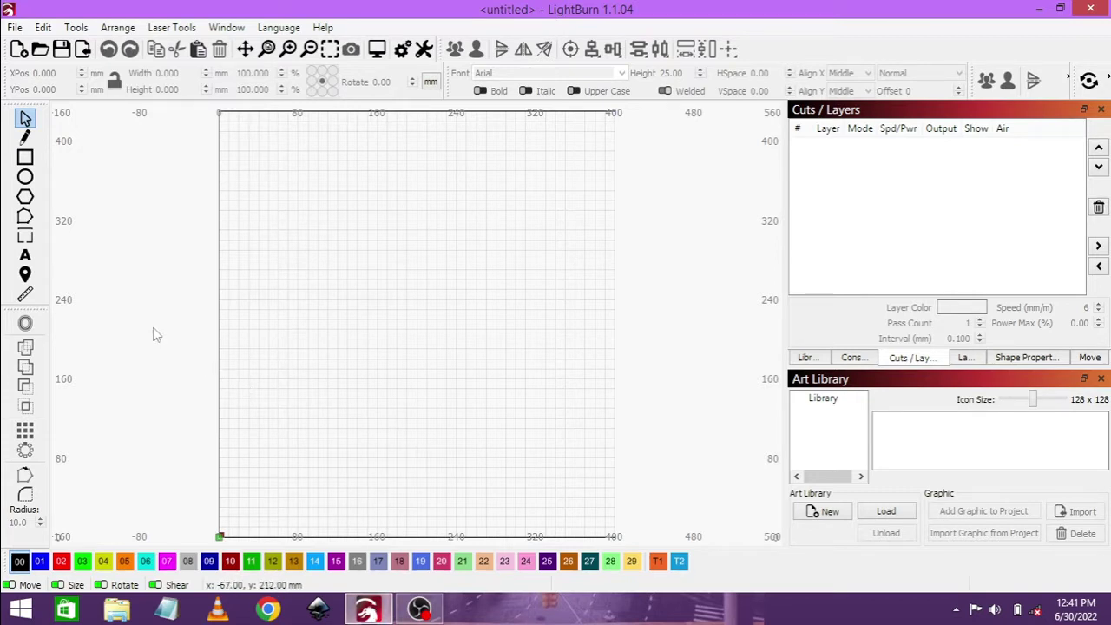
# Draw a 200 × 200 mm circle, enable output on layer C00, and add an 8 mm circle top left.
pyautogui.click(26, 178)
pyautogui.moveTo(293, 263); pyautogui.dragTo(436, 398)
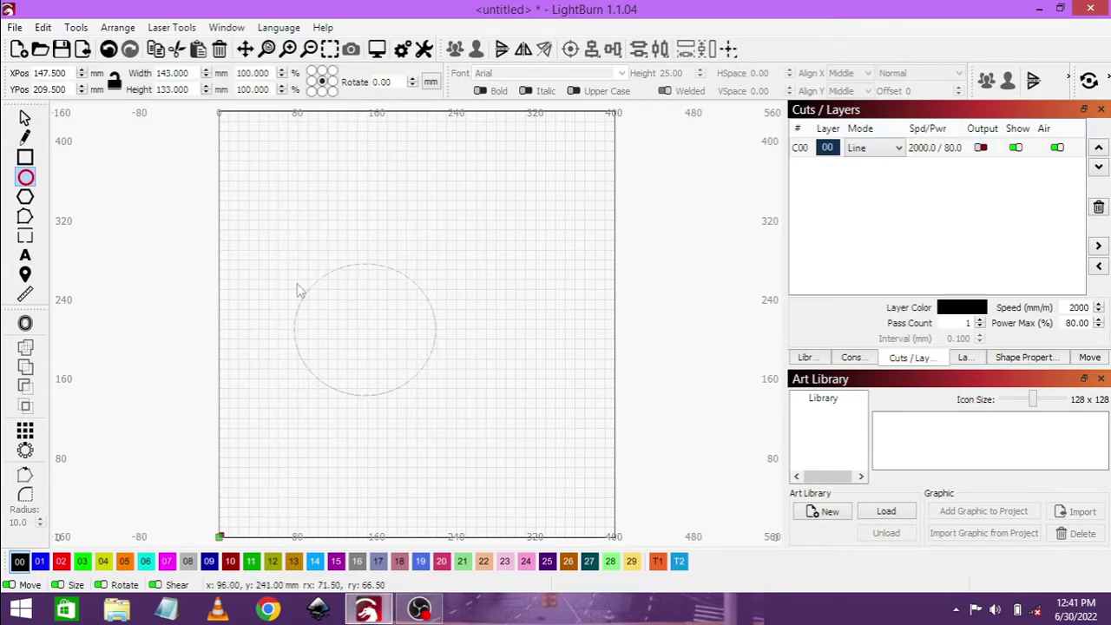
pyautogui.doubleClick(170, 73)
pyautogui.write('200')
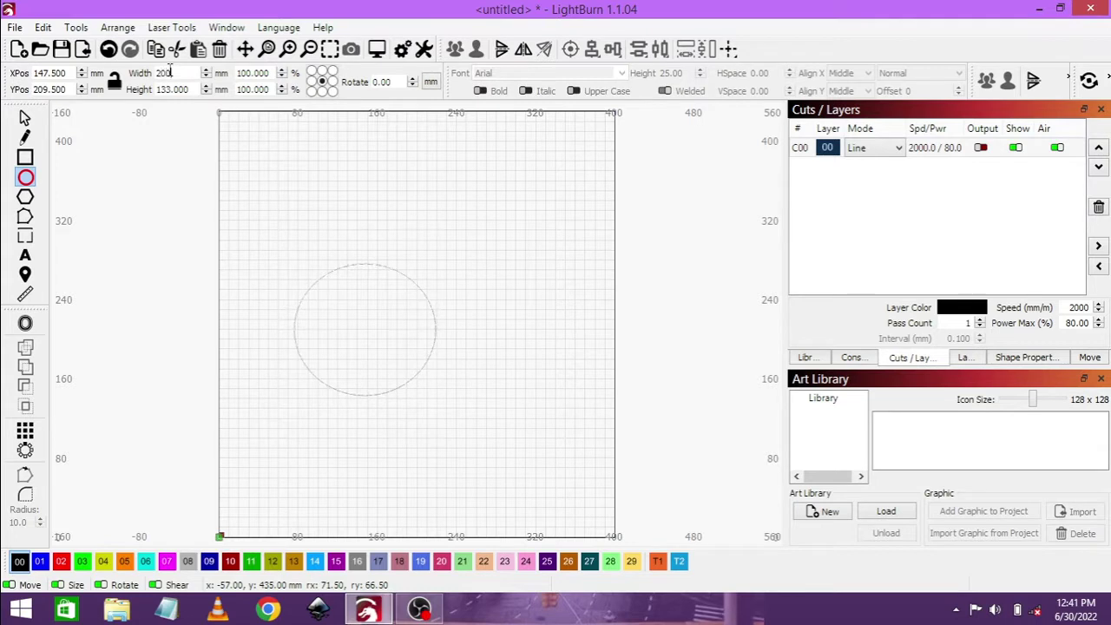
pyautogui.press('Tab')
pyautogui.write('20')
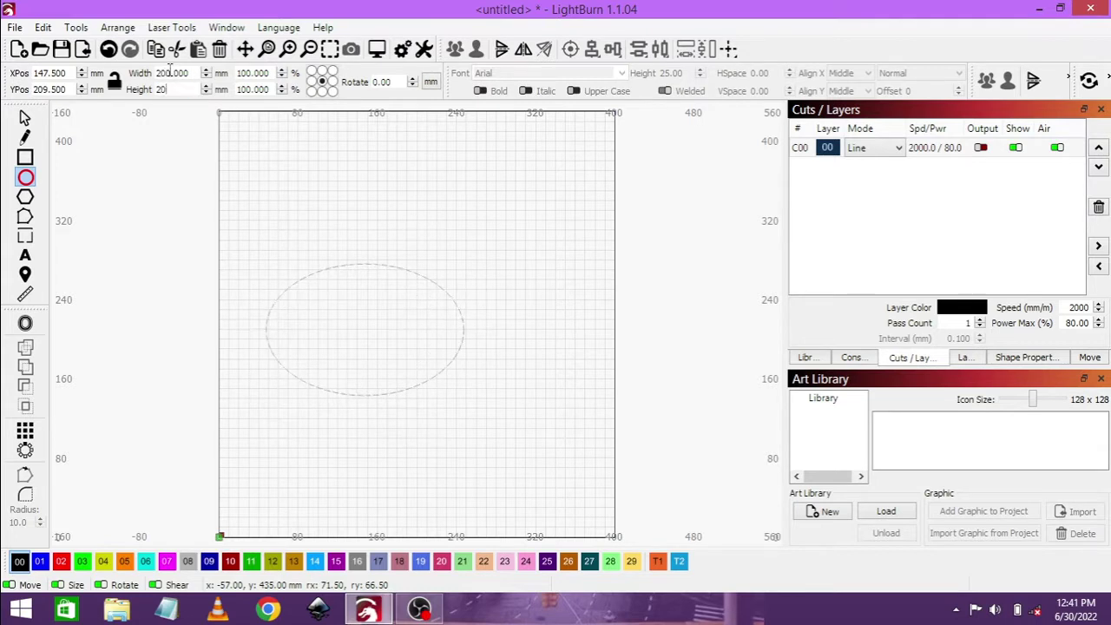
pyautogui.press('Return')
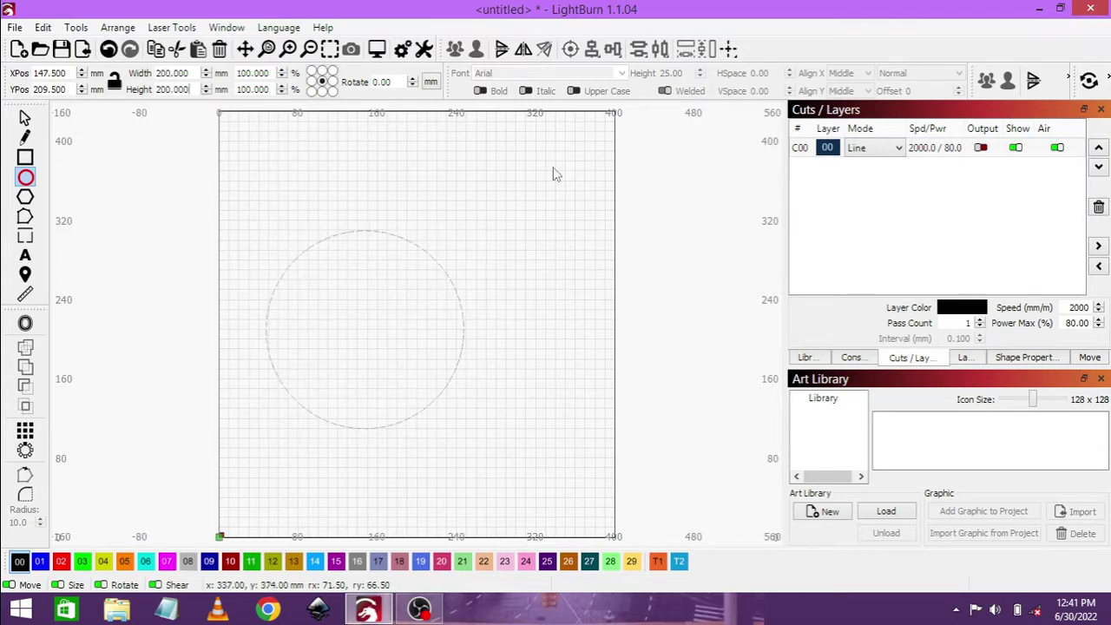
pyautogui.click(981, 150)
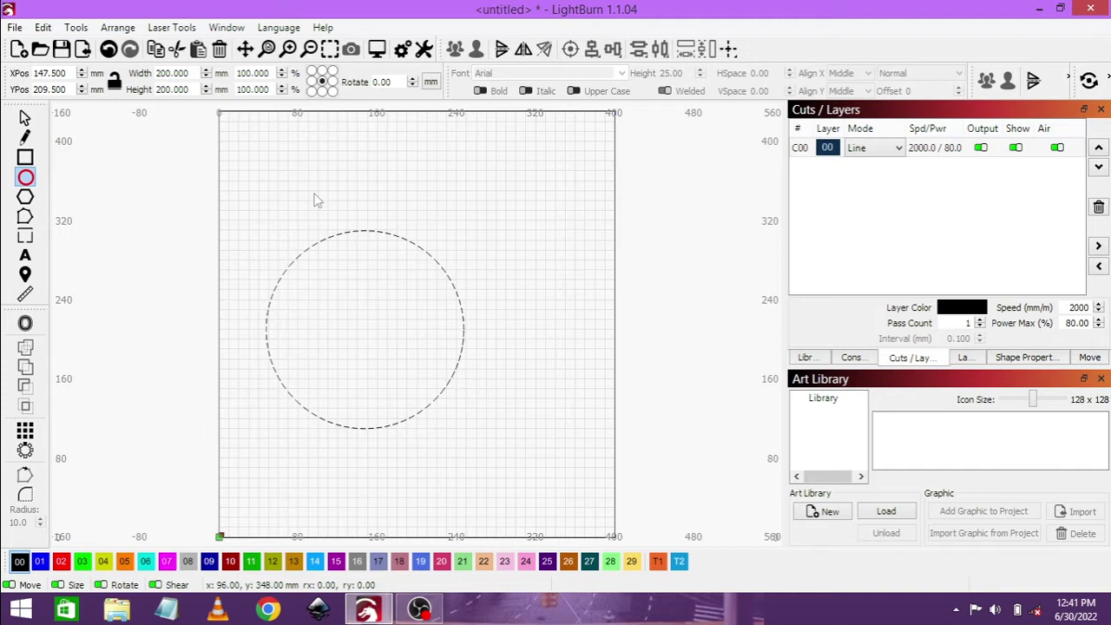
pyautogui.moveTo(288, 169); pyautogui.dragTo(296, 162)
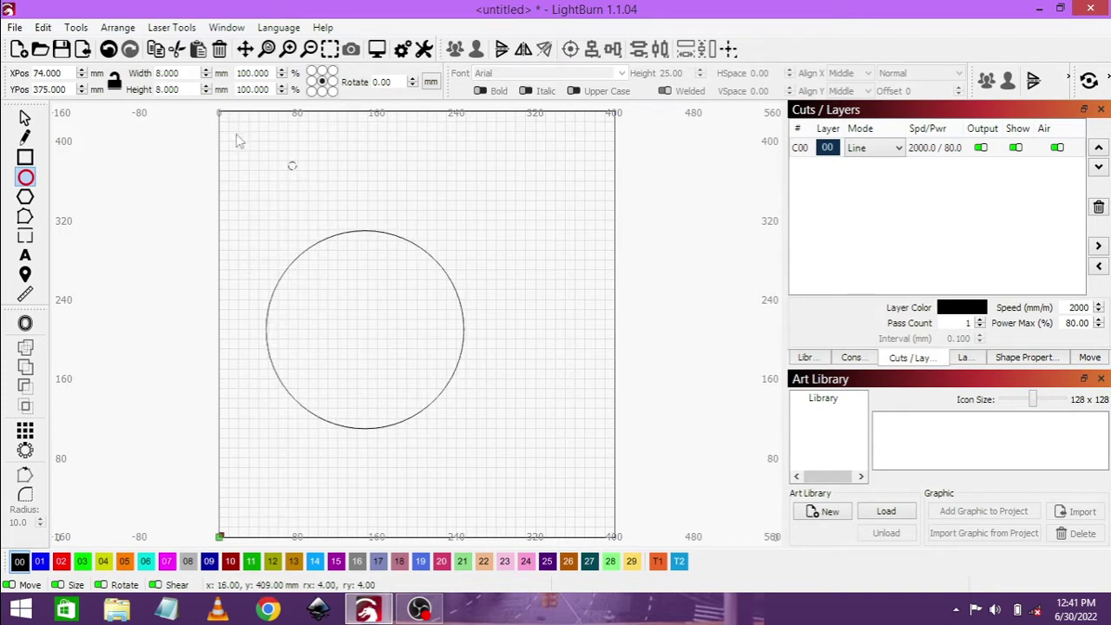
# Centre the large circle on the small one and move the pair to about X 191, Y 180 mm.
pyautogui.click(25, 119)
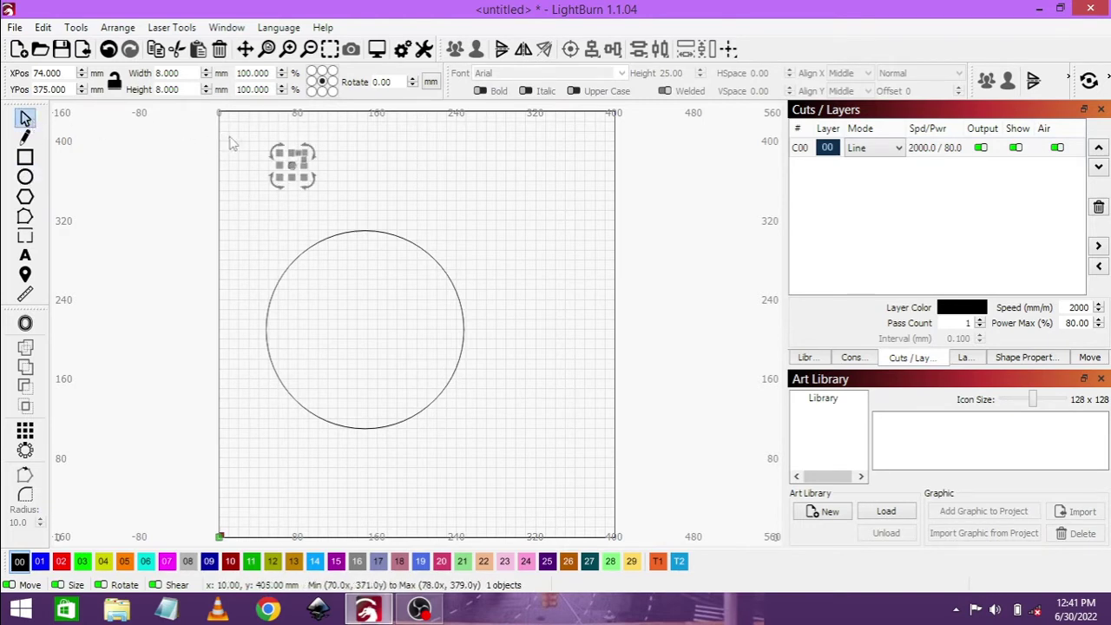
pyautogui.moveTo(228, 135); pyautogui.dragTo(290, 126)
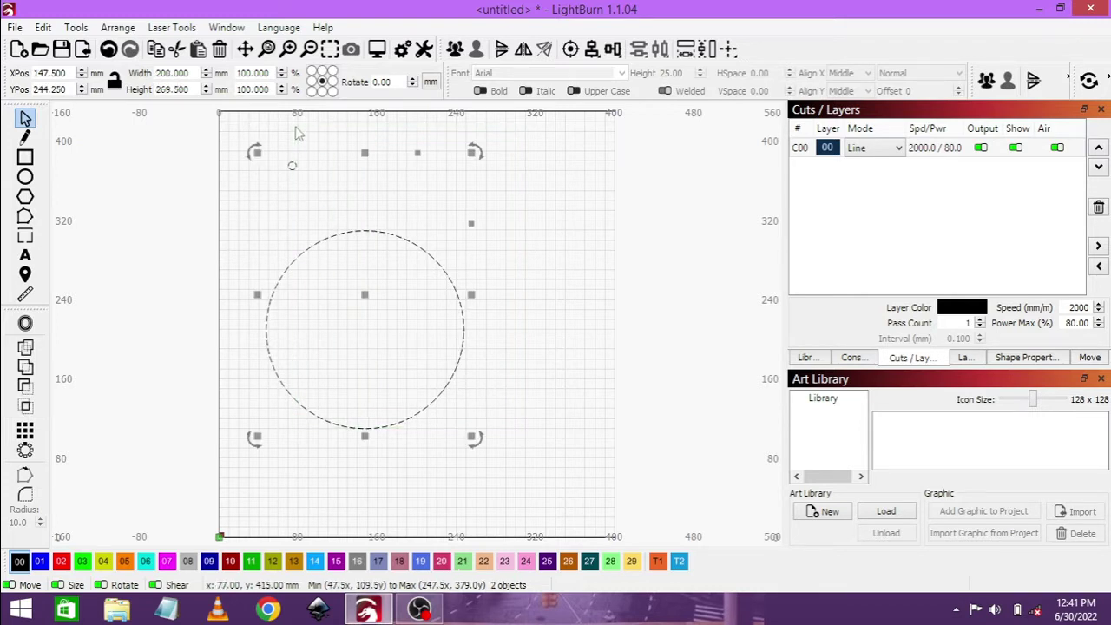
pyautogui.click(569, 50)
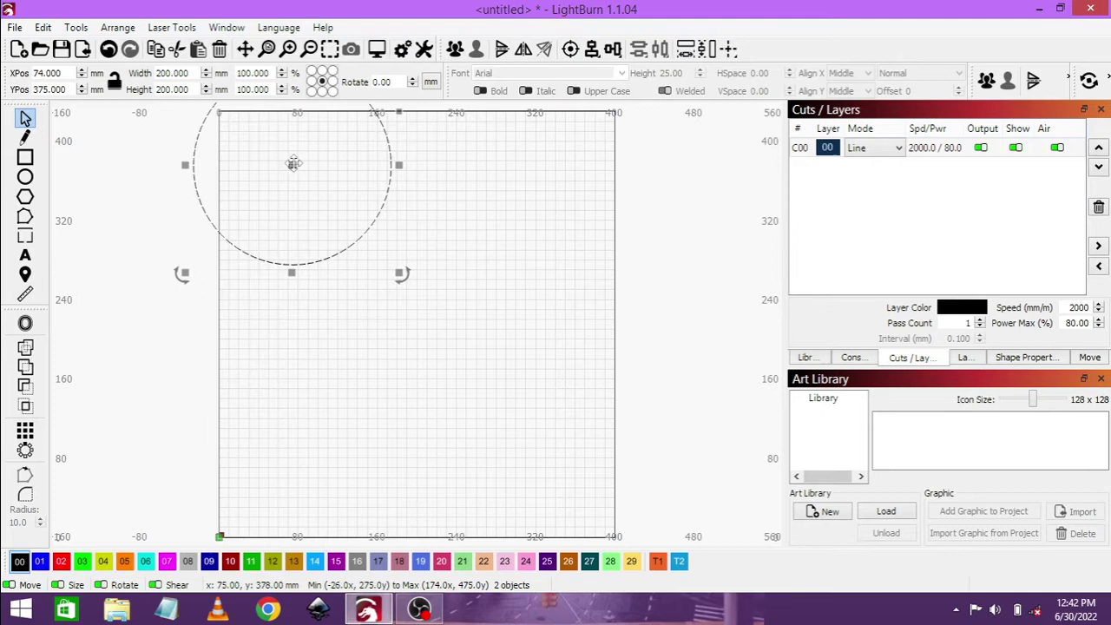
pyautogui.moveTo(293, 165); pyautogui.dragTo(410, 361)
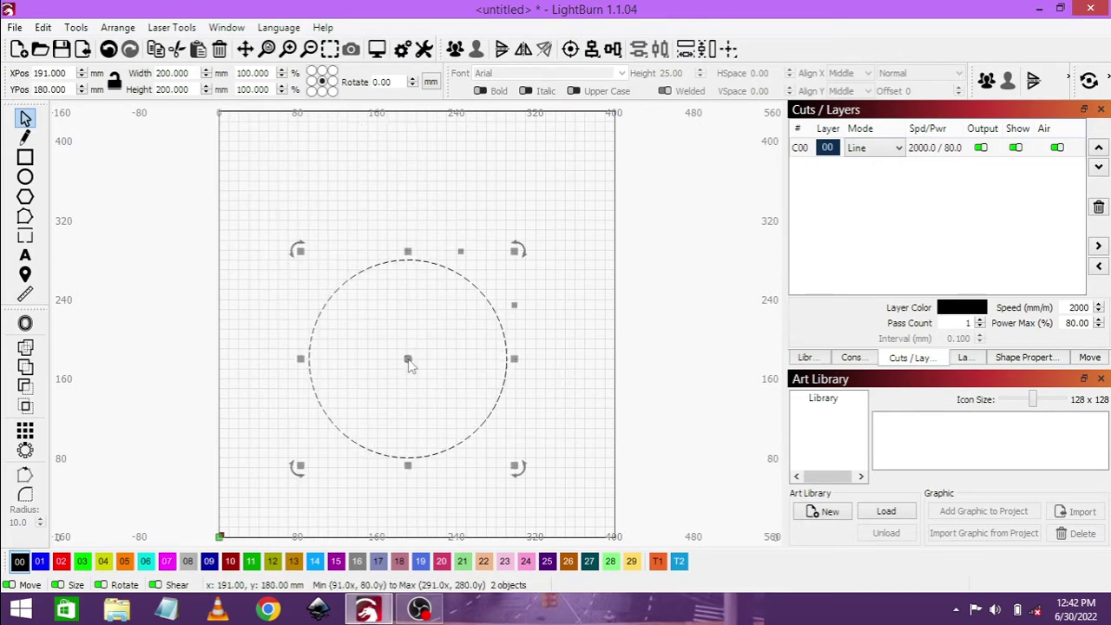
pyautogui.click(482, 192)
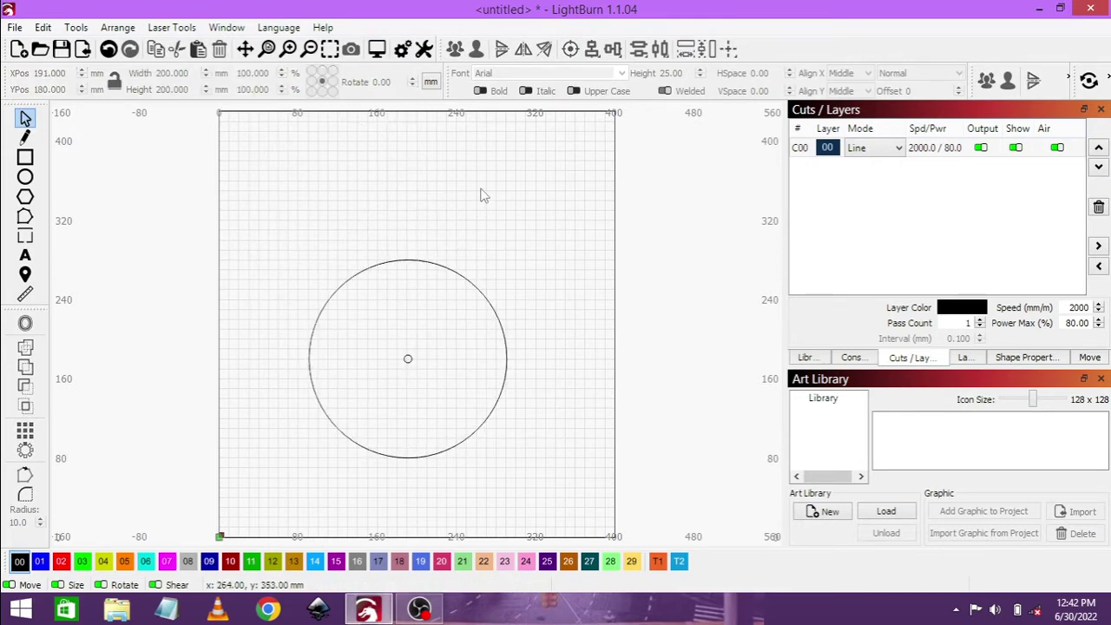
pyautogui.click(25, 157)
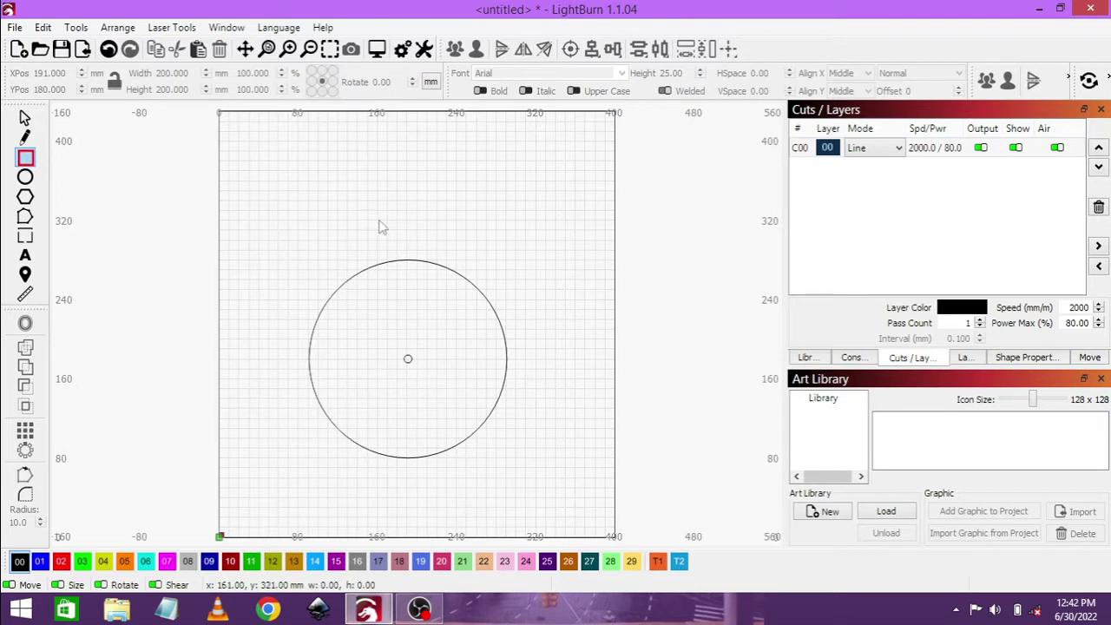
# Draw a small rectangle above the circle and size it to 2 × 5 mm.
pyautogui.moveTo(378, 223); pyautogui.dragTo(382, 231)
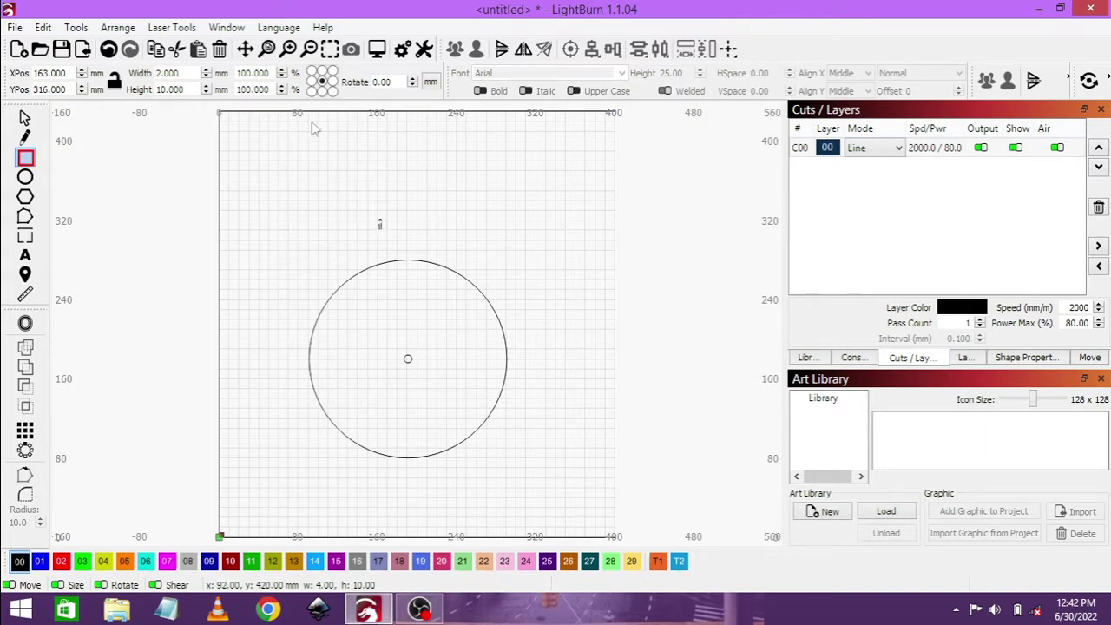
pyautogui.click(170, 91)
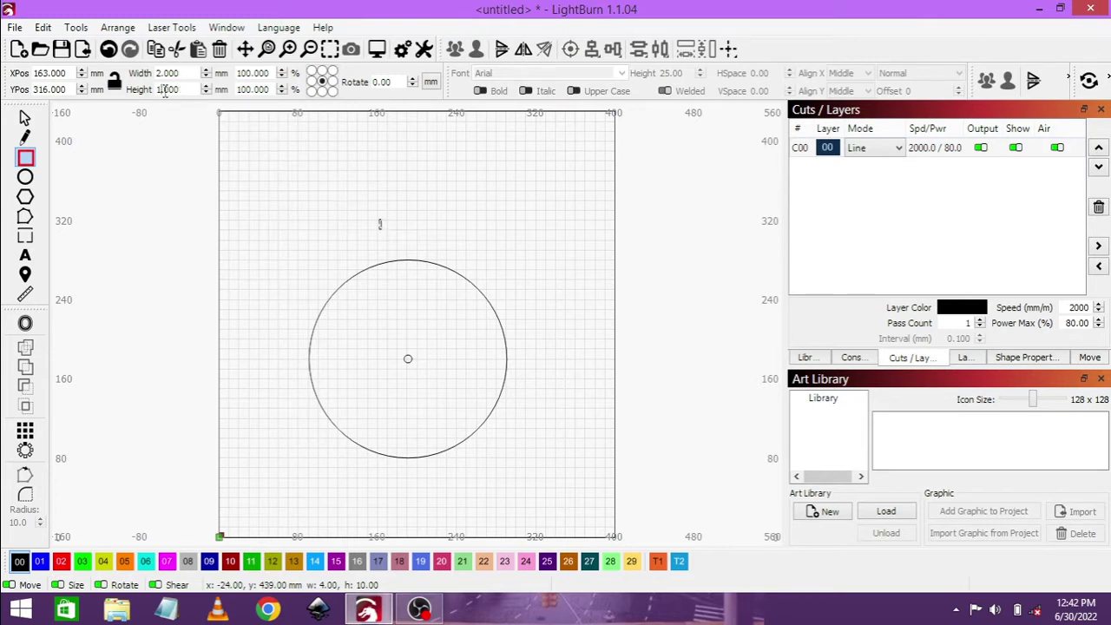
pyautogui.press('BackSpace')
pyautogui.press('Return')
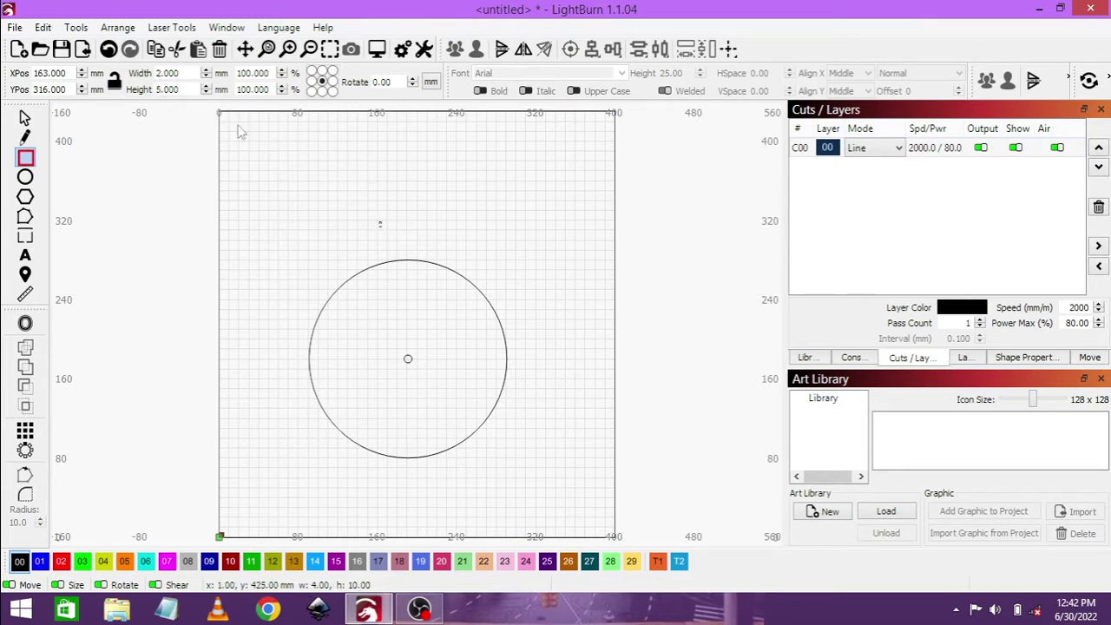
# Centre the tick on the circle, align it to the circle's top, then select it with the centre circle.
pyautogui.click(25, 117)
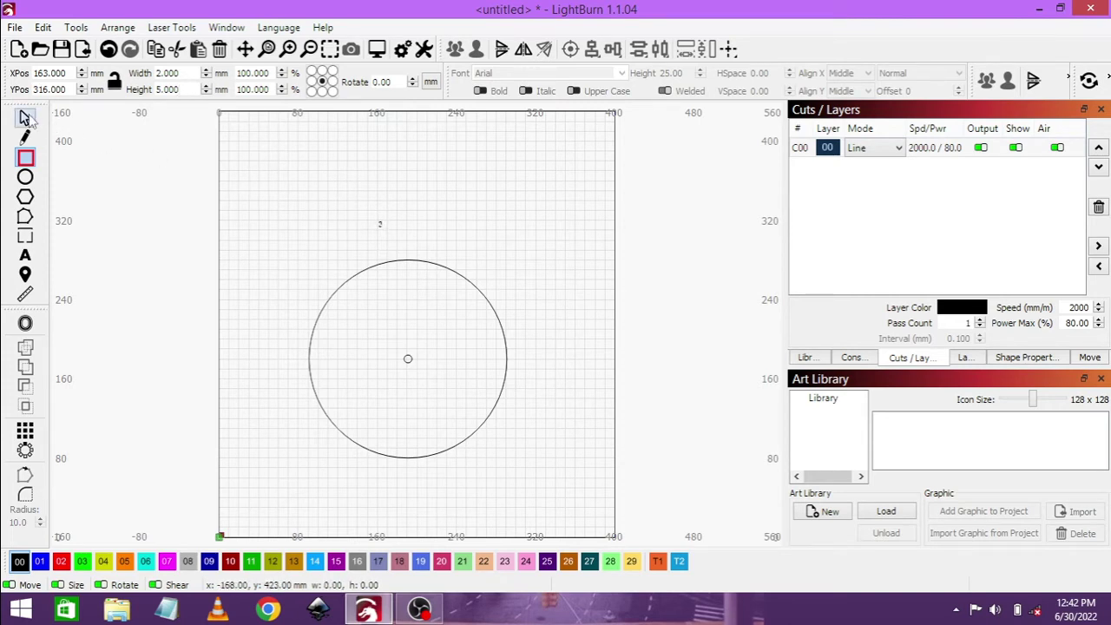
pyautogui.keyDown('shift'); pyautogui.click(424, 268); pyautogui.keyUp('shift')
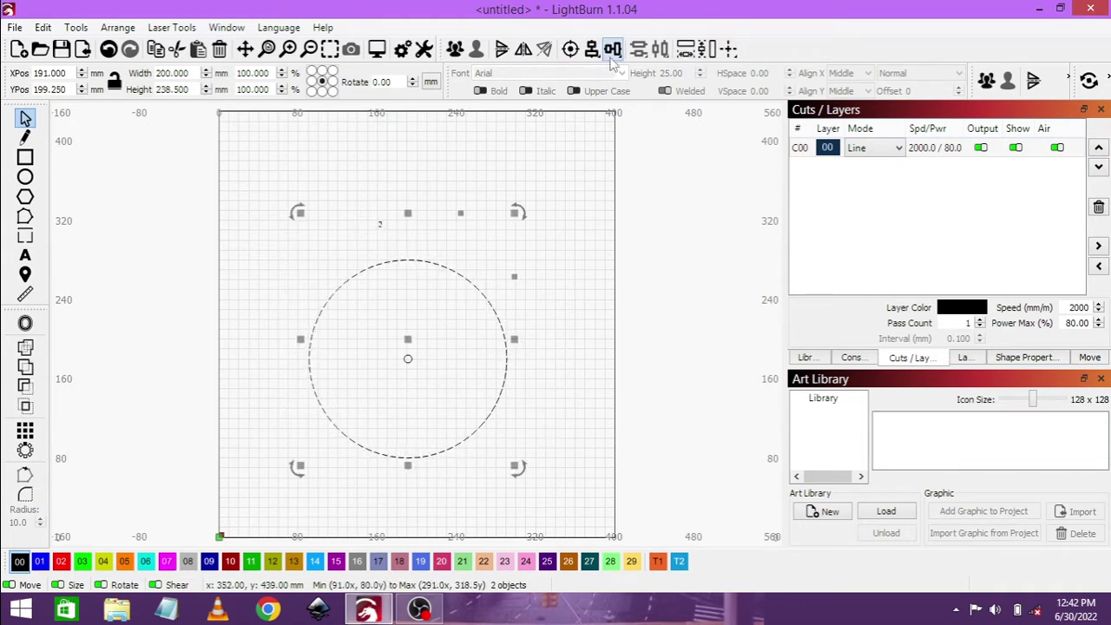
pyautogui.click(570, 50)
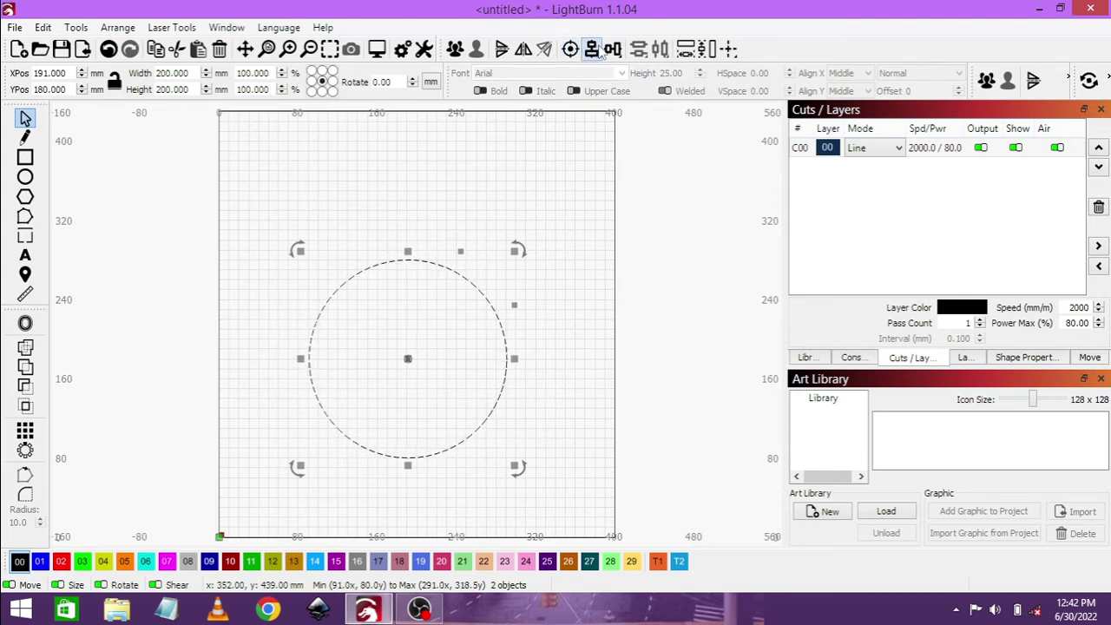
pyautogui.click(592, 49)
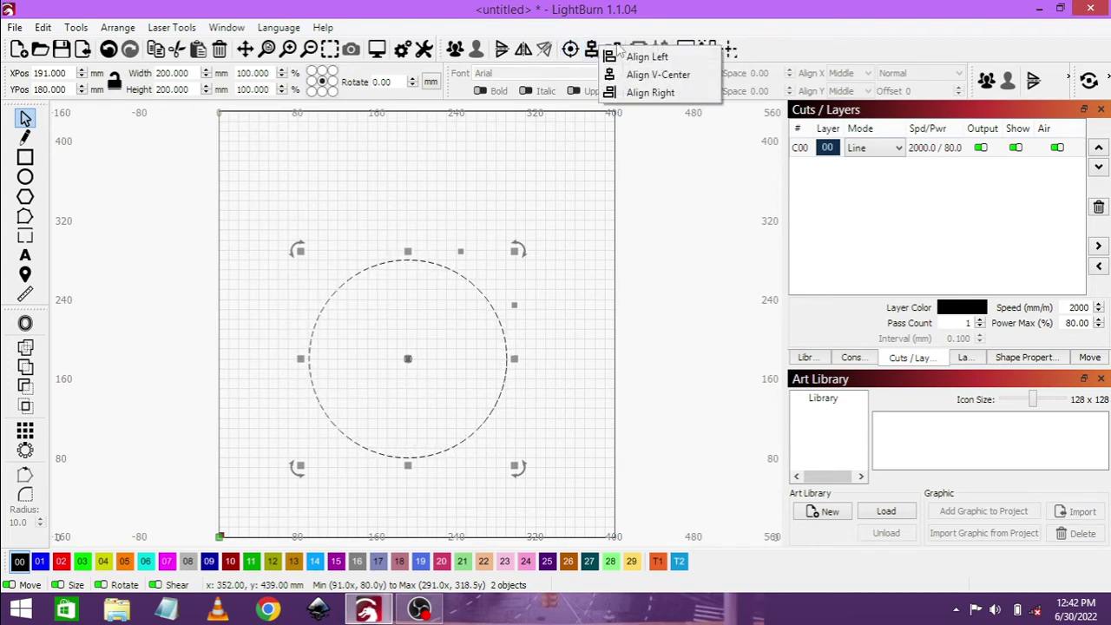
pyautogui.click(614, 49)
pyautogui.click(642, 55)
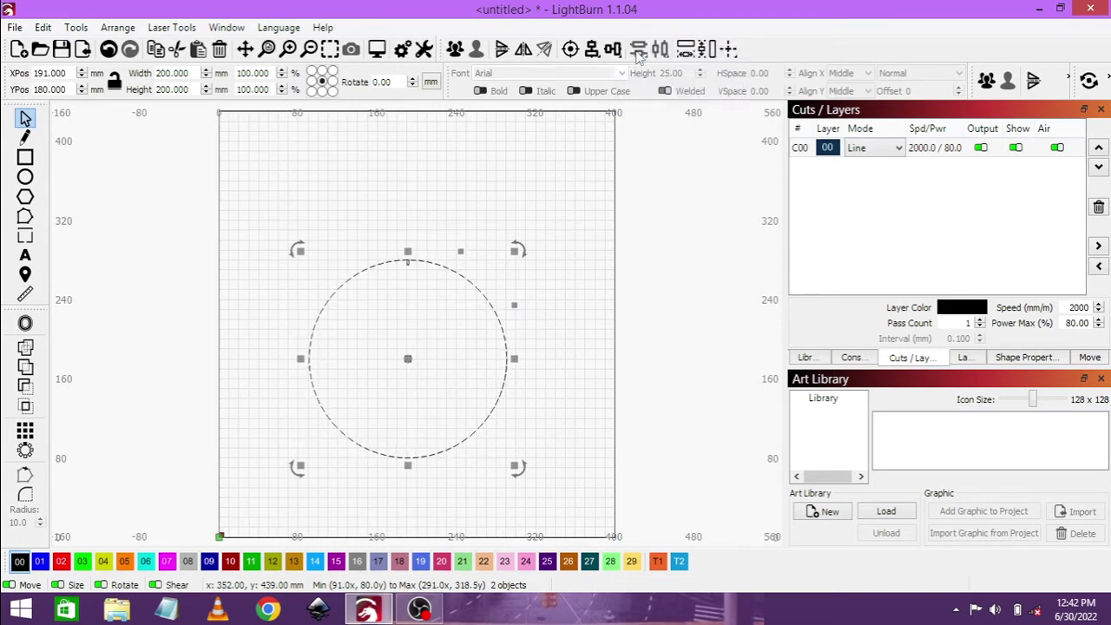
pyautogui.click(519, 177)
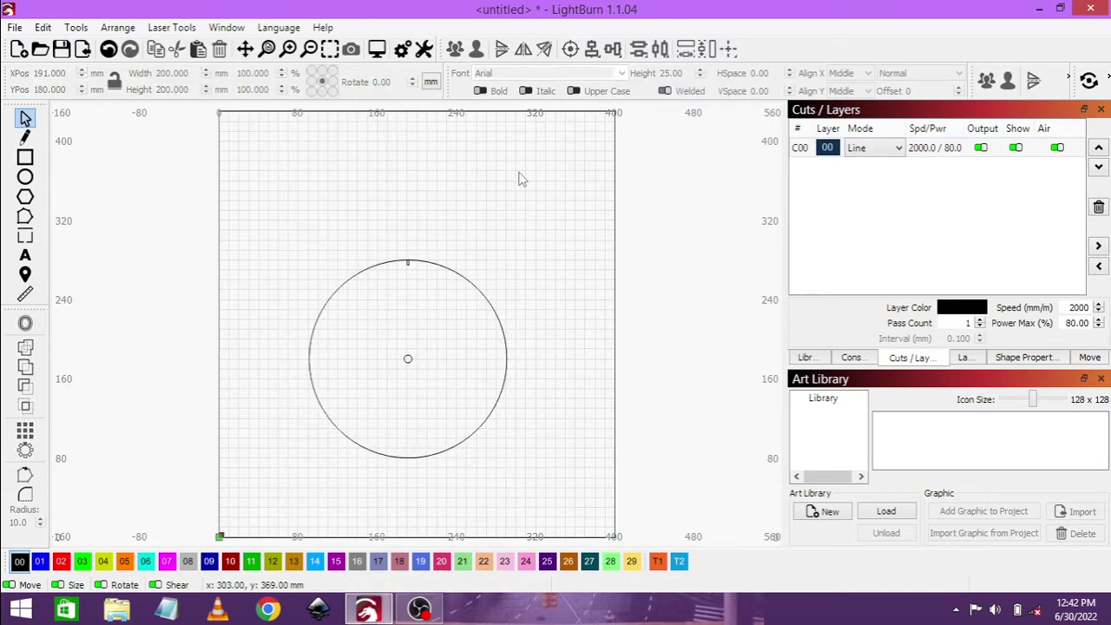
pyautogui.click(409, 263)
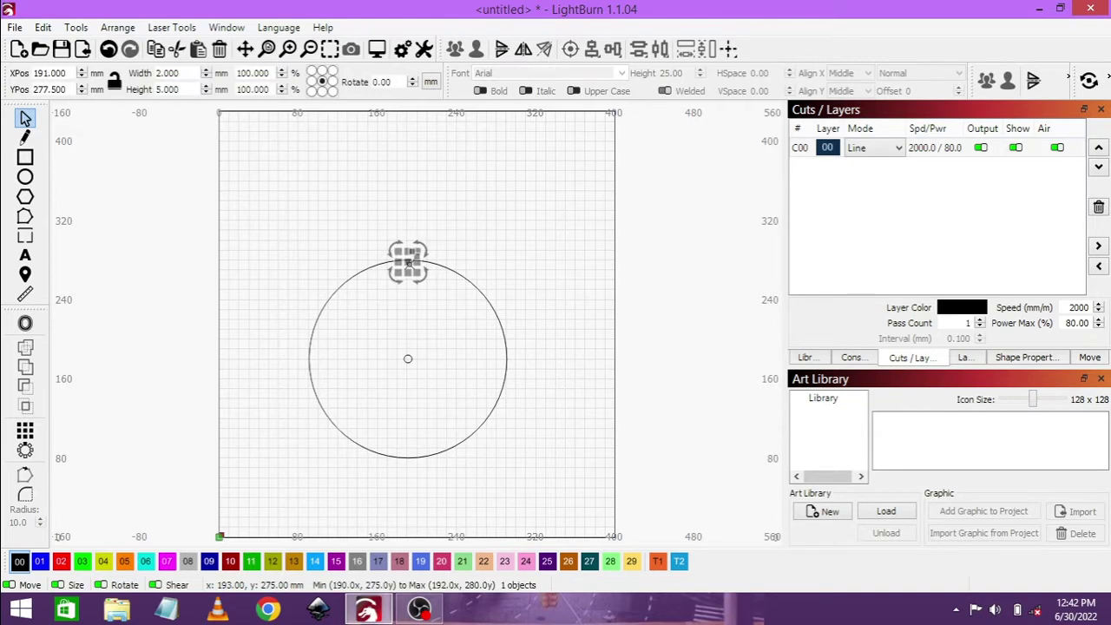
pyautogui.keyDown('shift'); pyautogui.click(408, 358); pyautogui.keyUp('shift')
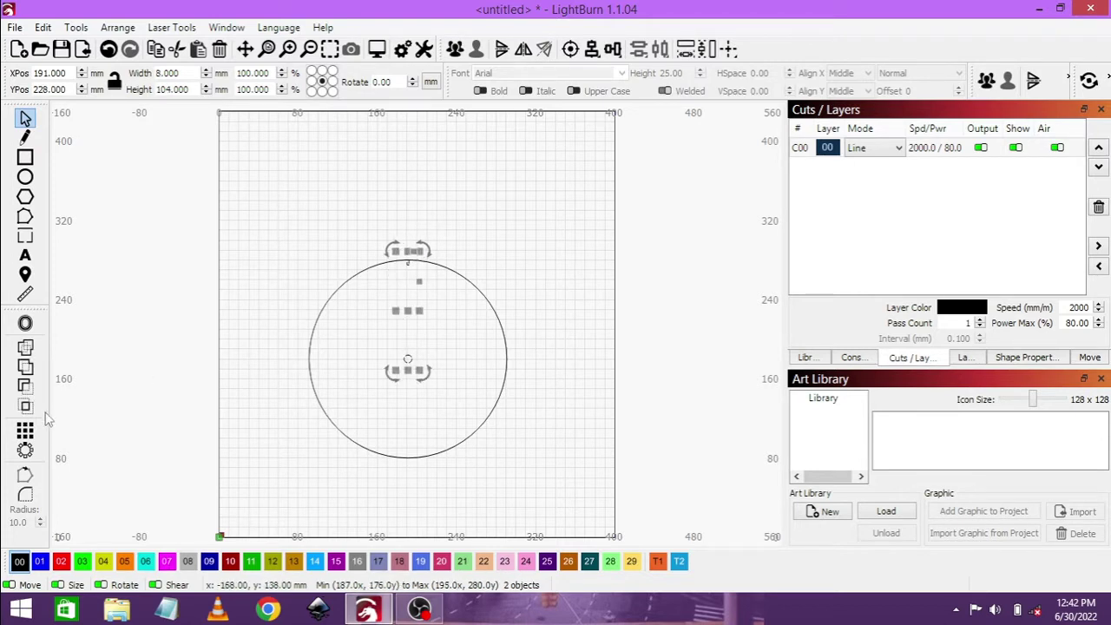
# Circular-array the tick around the centre with 60 copies.
pyautogui.click(25, 449)
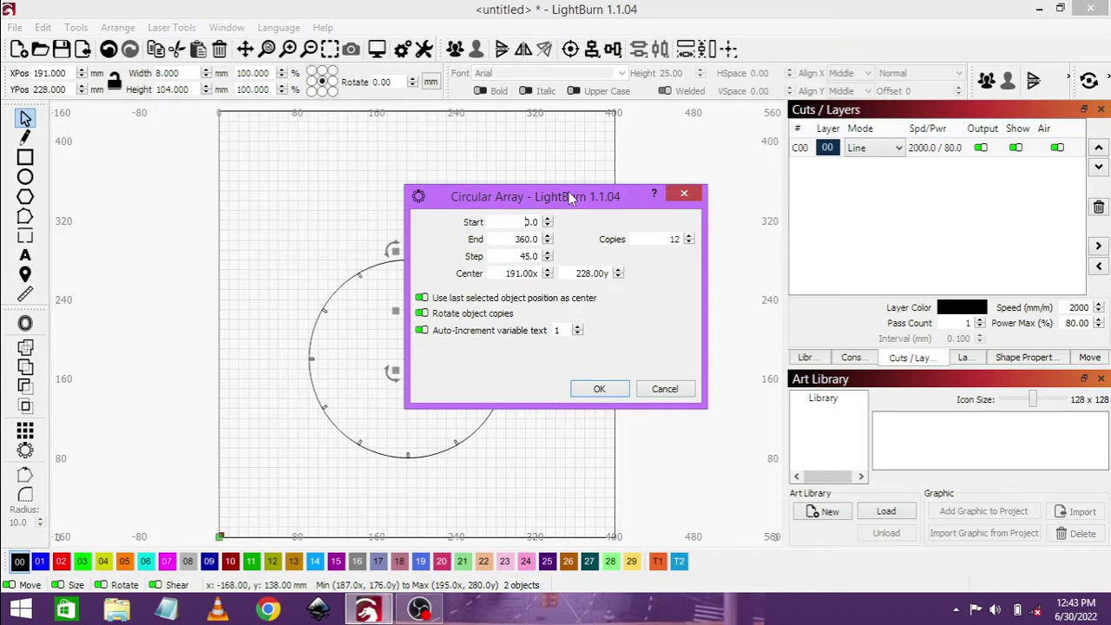
pyautogui.moveTo(571, 198); pyautogui.dragTo(709, 174)
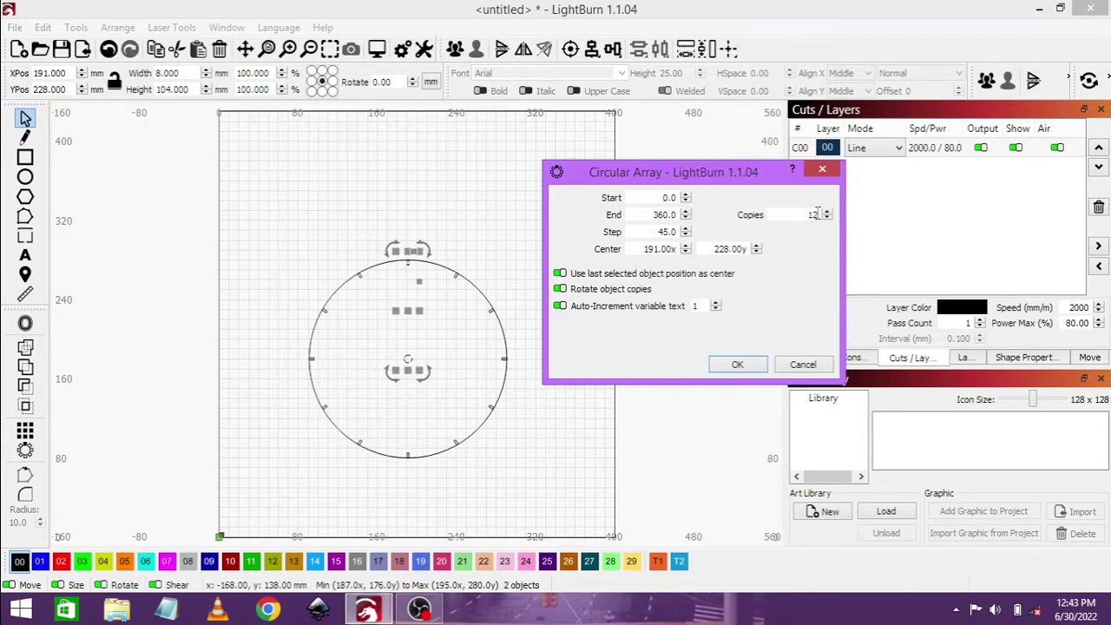
pyautogui.press('BackSpace')
pyautogui.write('60')
pyautogui.press('Return')
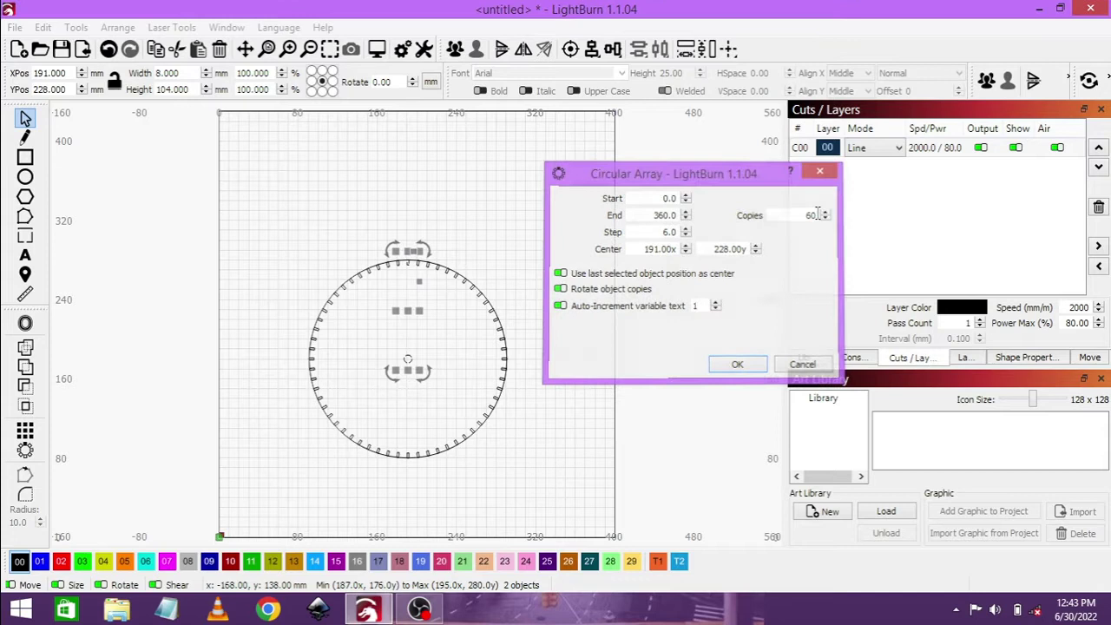
pyautogui.click(562, 290)
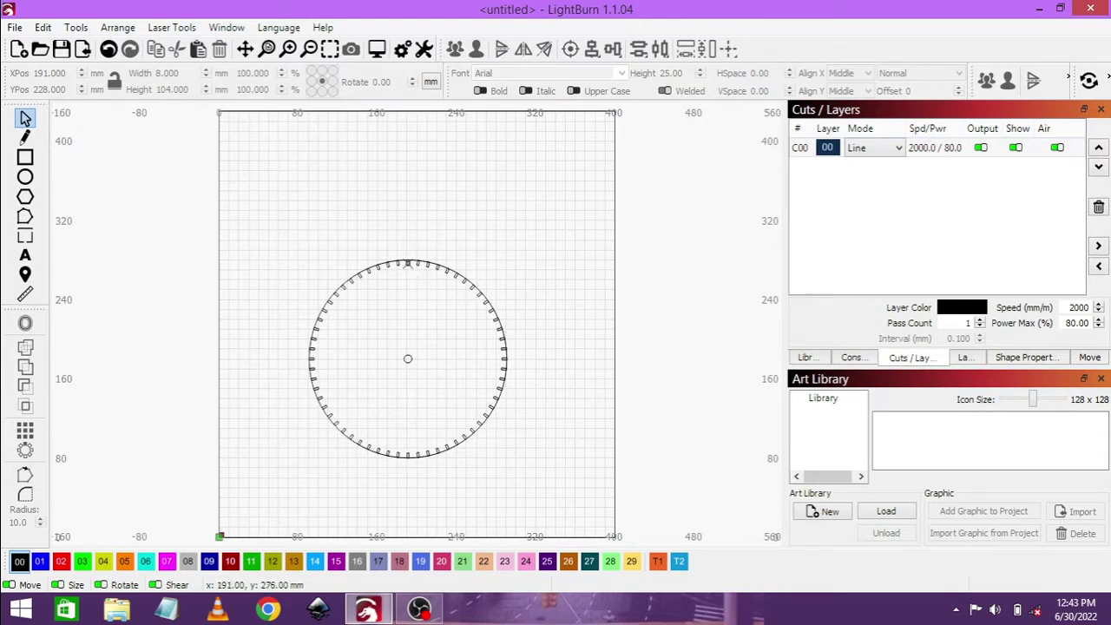
# Change the top tick's height to 10 mm and align it to the circle's top edge.
pyautogui.click(407, 263)
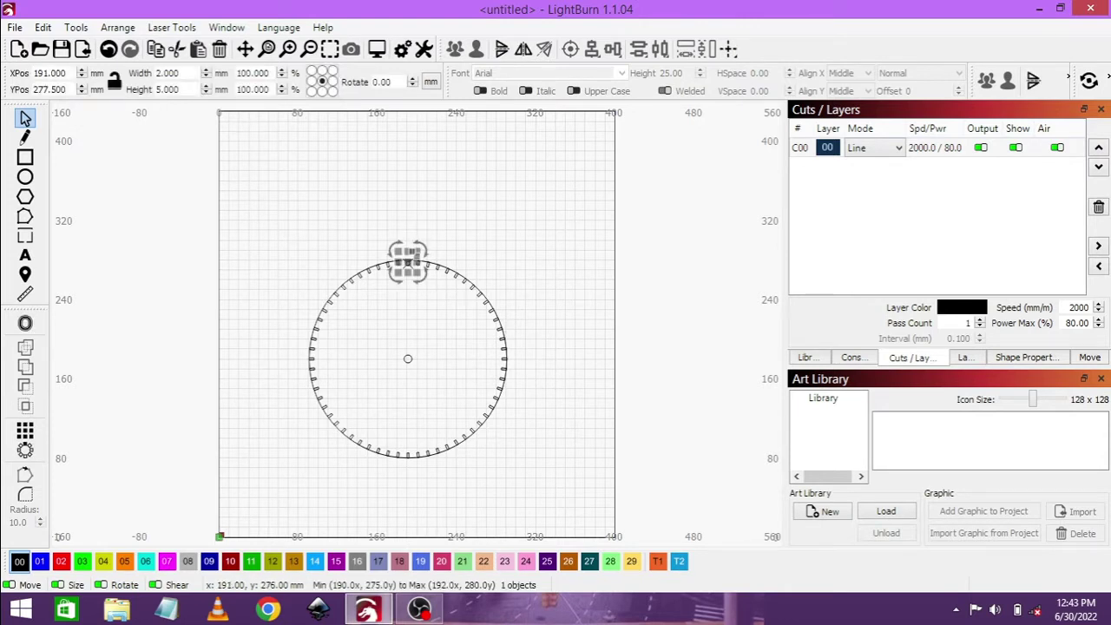
pyautogui.doubleClick(160, 90)
pyautogui.write('10')
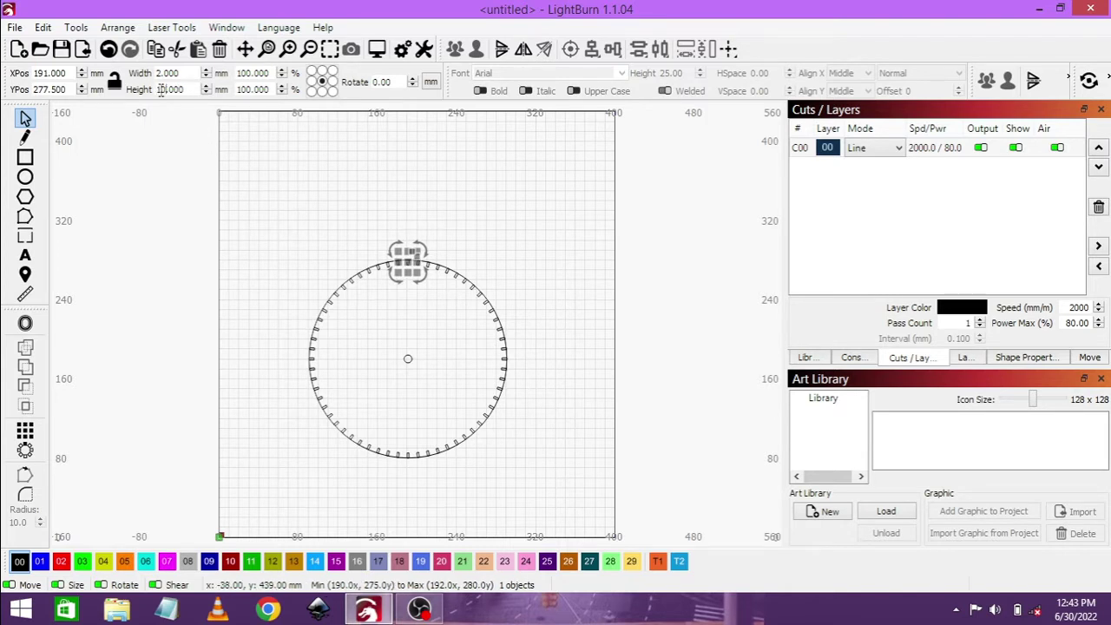
pyautogui.press('Return')
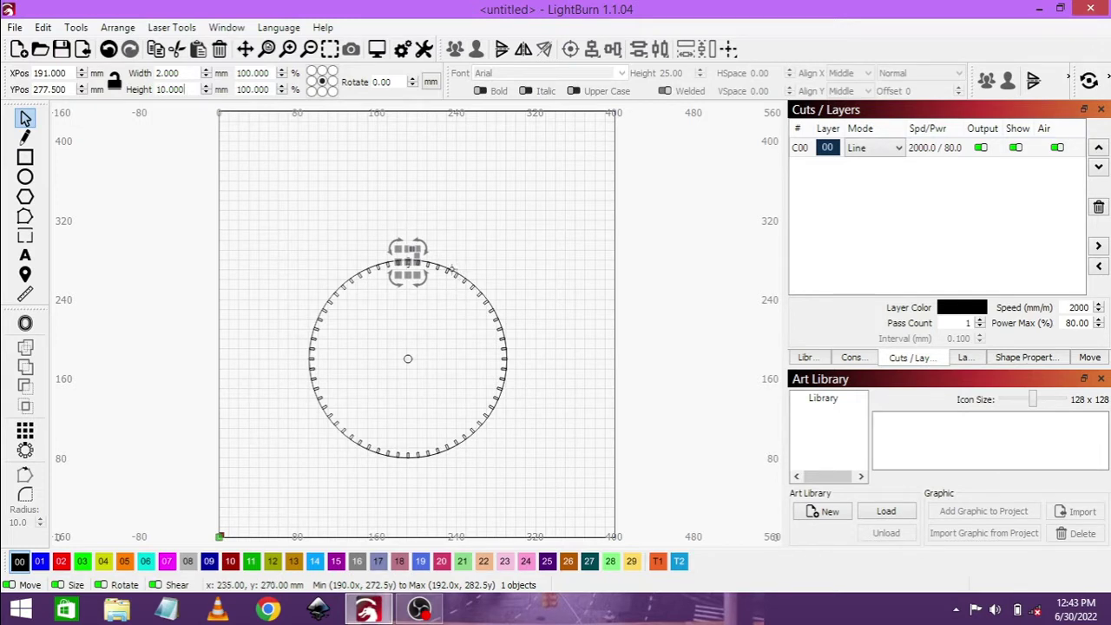
pyautogui.keyDown('shift'); pyautogui.click(452, 269); pyautogui.keyUp('shift')
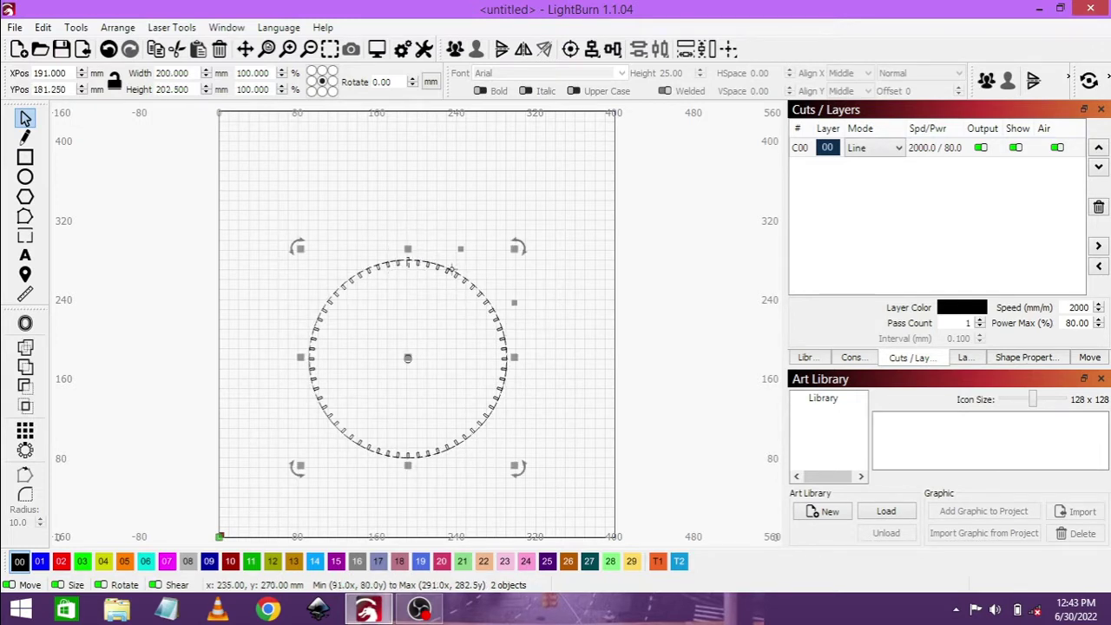
pyautogui.click(612, 51)
pyautogui.click(660, 64)
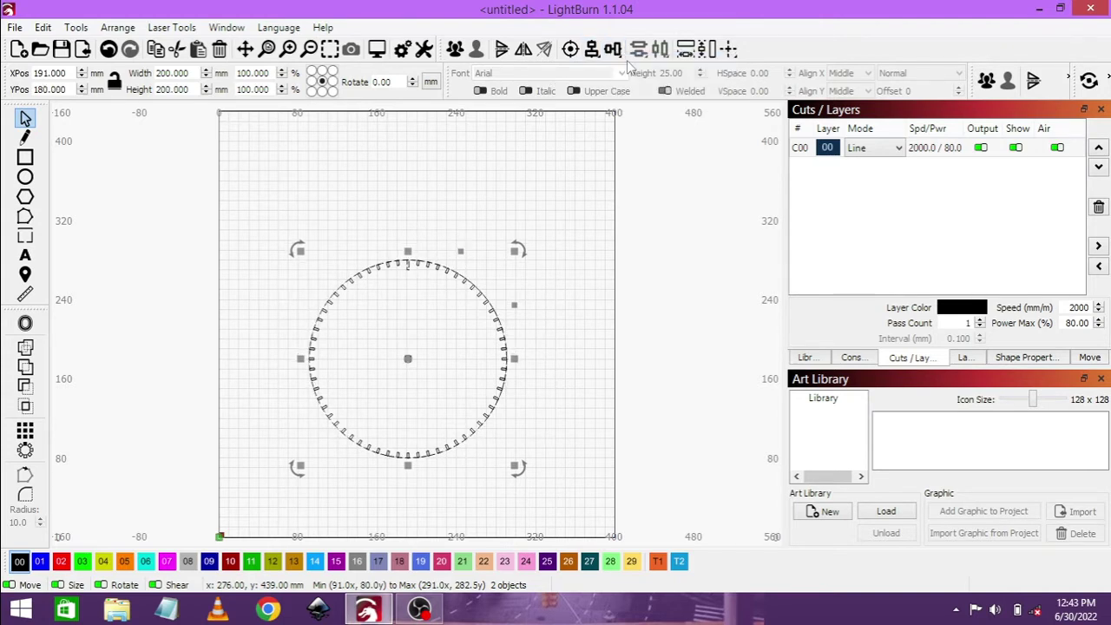
pyautogui.click(450, 198)
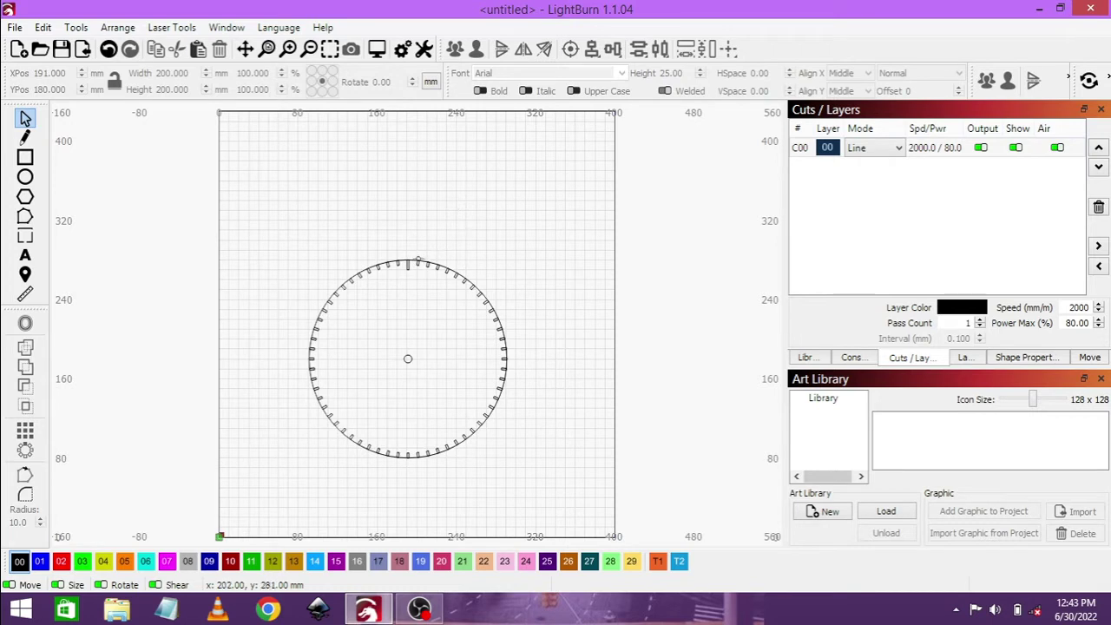
# Circular-array the long top tick and centre mark with 12 copies for the hour marks.
pyautogui.click(407, 265)
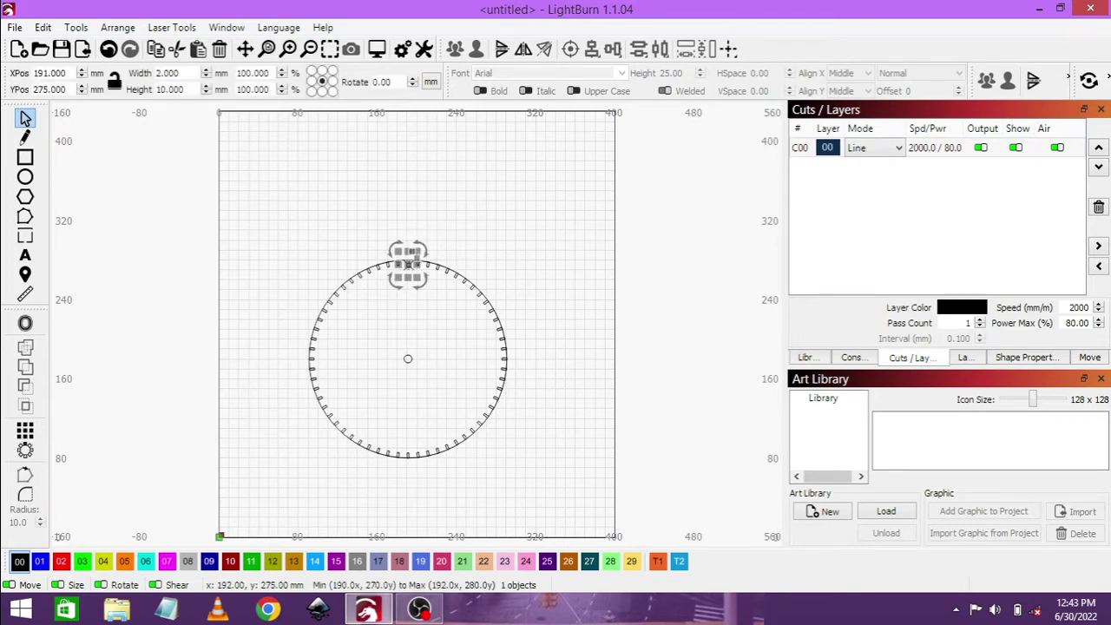
pyautogui.keyDown('shift'); pyautogui.click(408, 357); pyautogui.keyUp('shift')
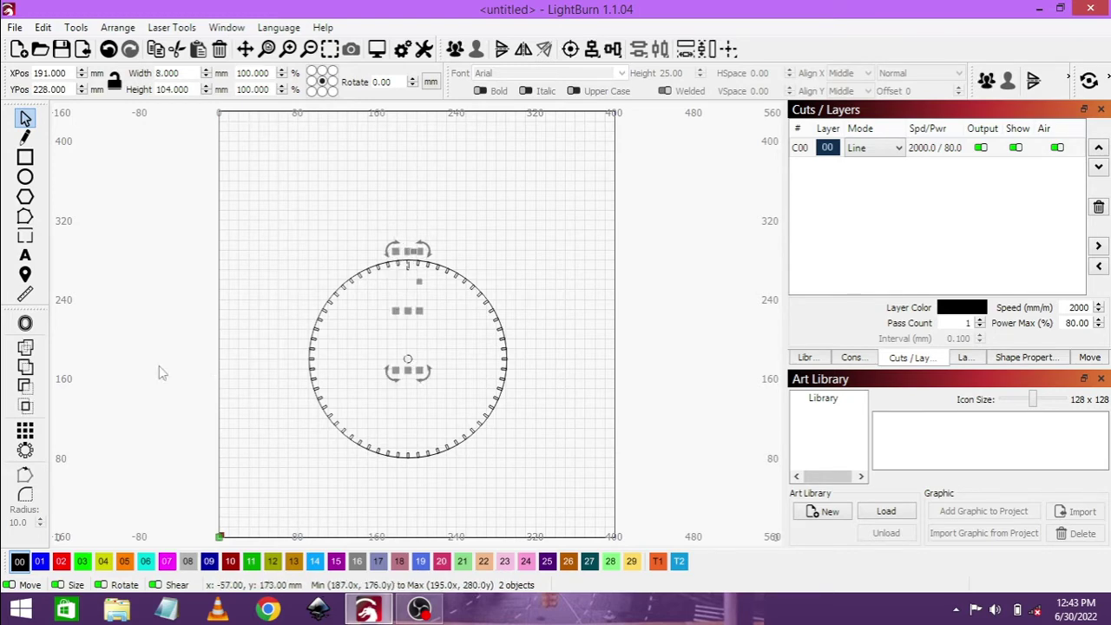
pyautogui.click(25, 450)
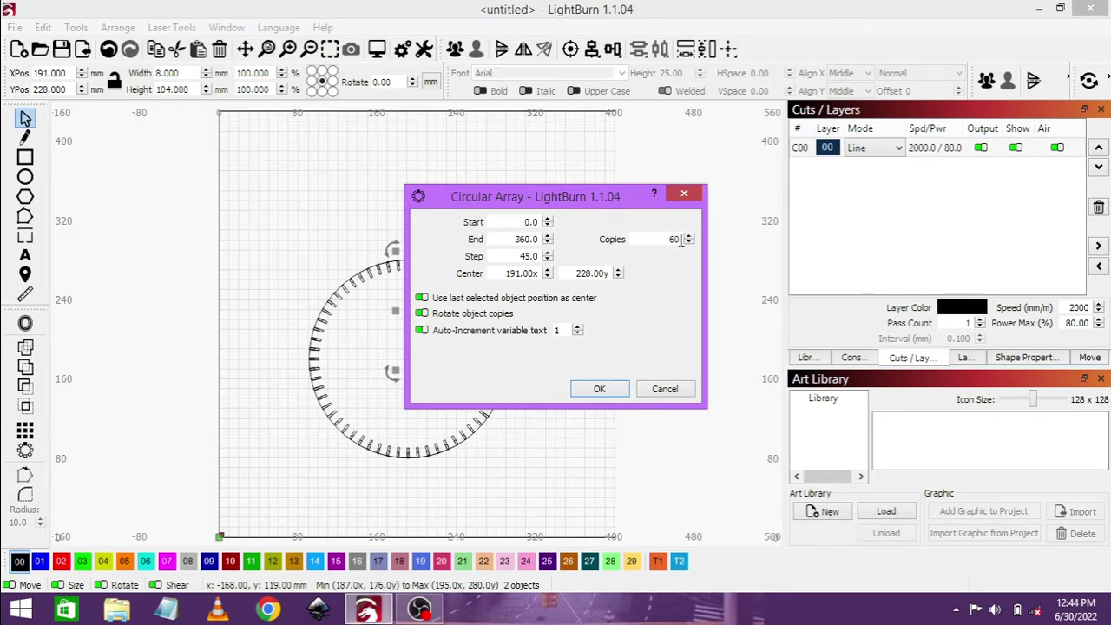
pyautogui.press('BackSpace')
pyautogui.write('12')
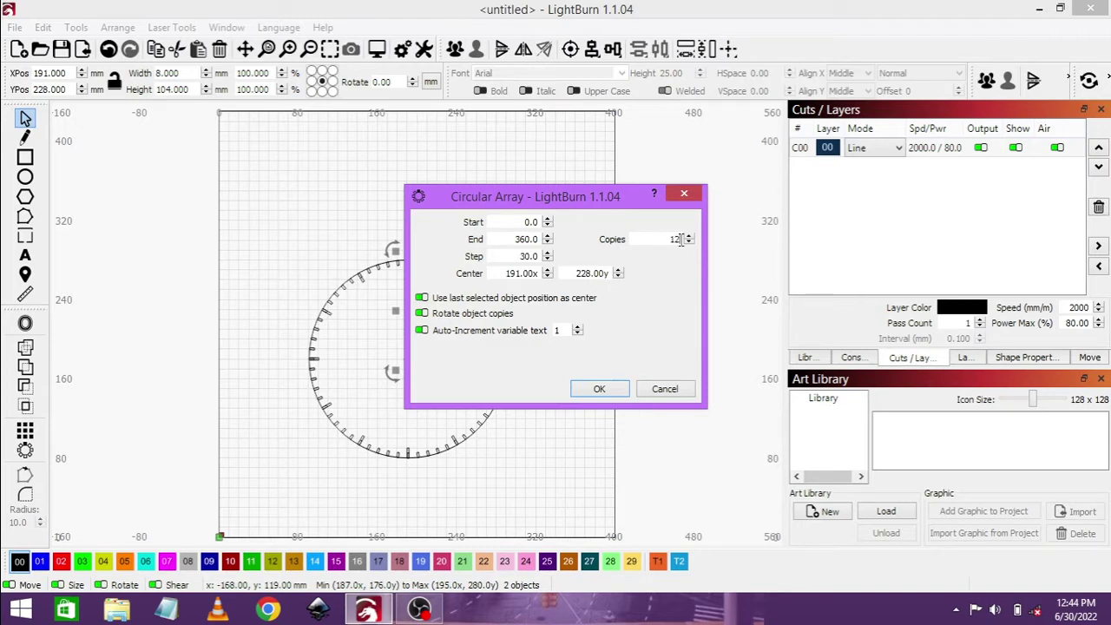
pyautogui.press('Return')
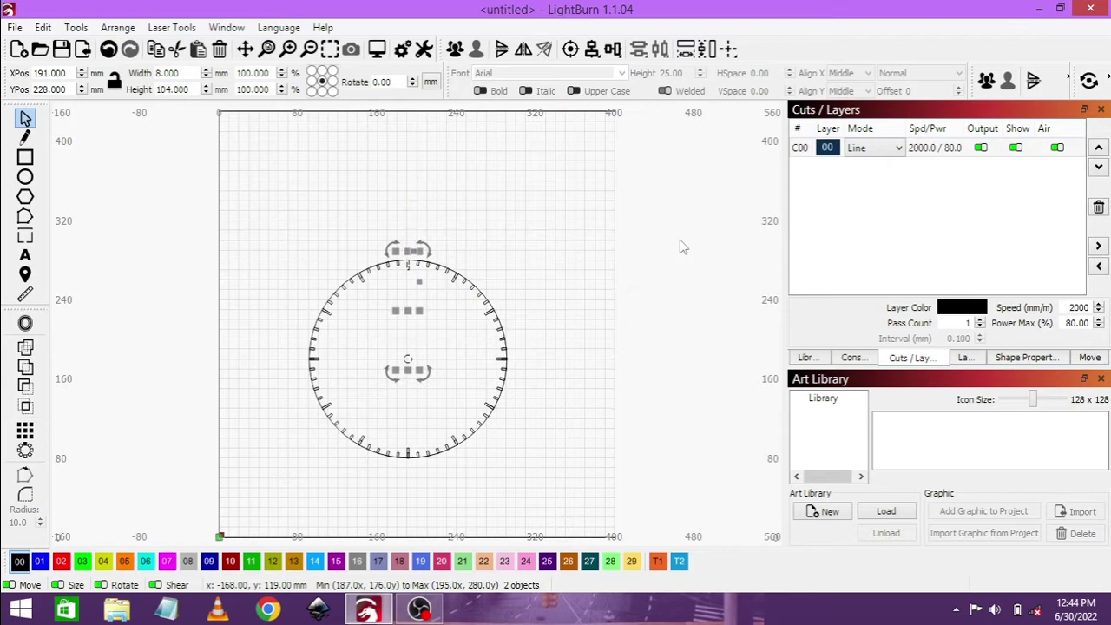
pyautogui.click(569, 312)
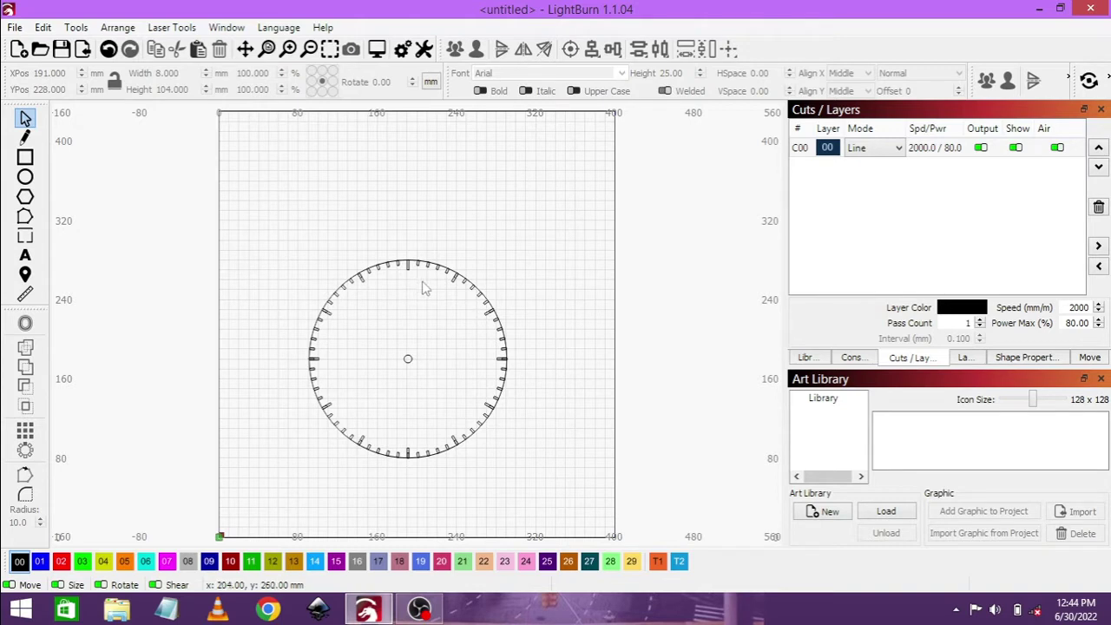
# Set layer C00 to Fill mode and check the filled dial in the preview.
pyautogui.click(895, 151)
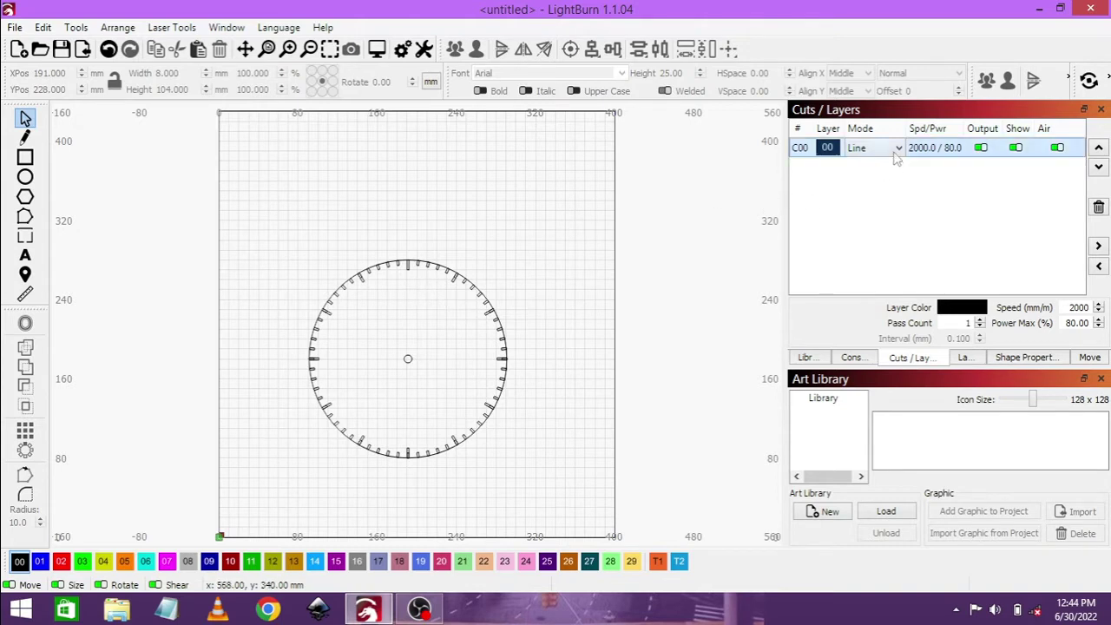
pyautogui.click(898, 153)
pyautogui.click(886, 176)
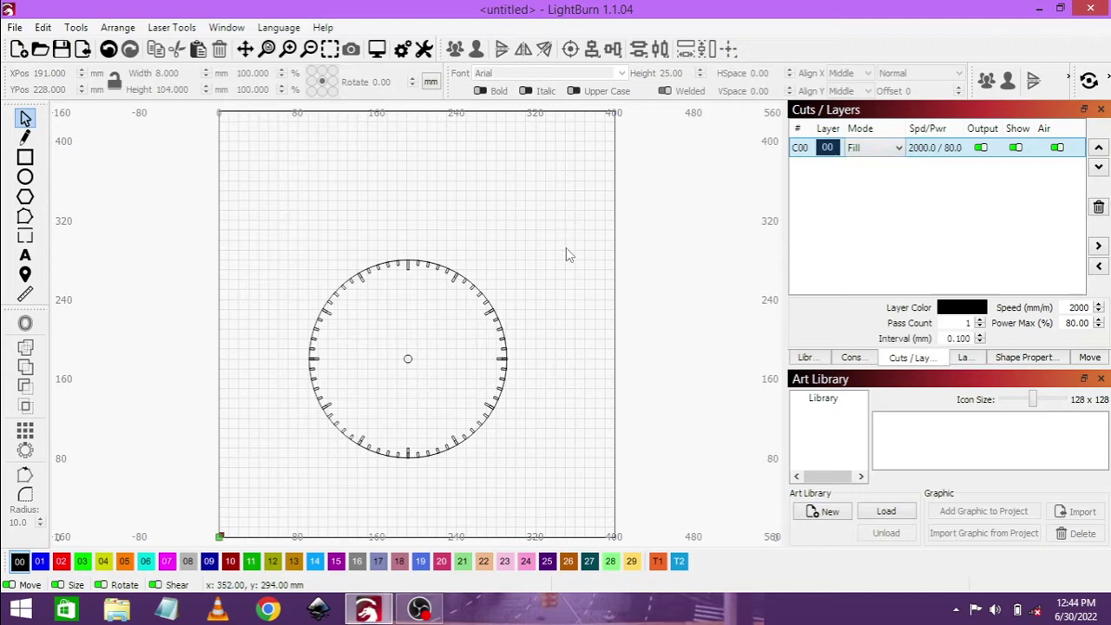
pyautogui.click(519, 291)
pyautogui.hotkey('alt', 'p')
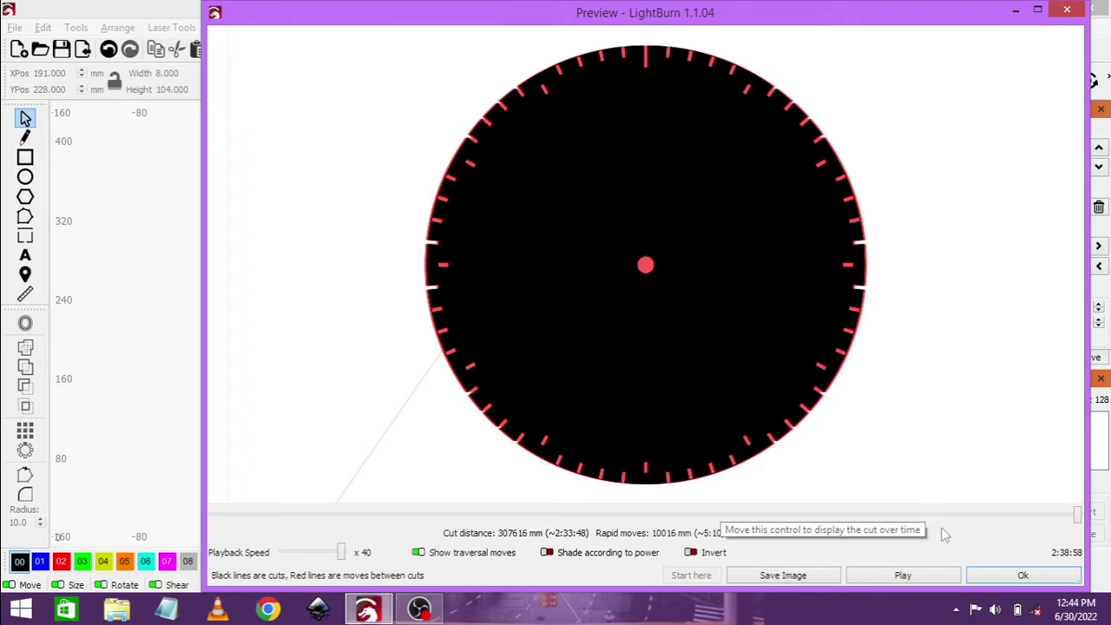
pyautogui.click(1023, 576)
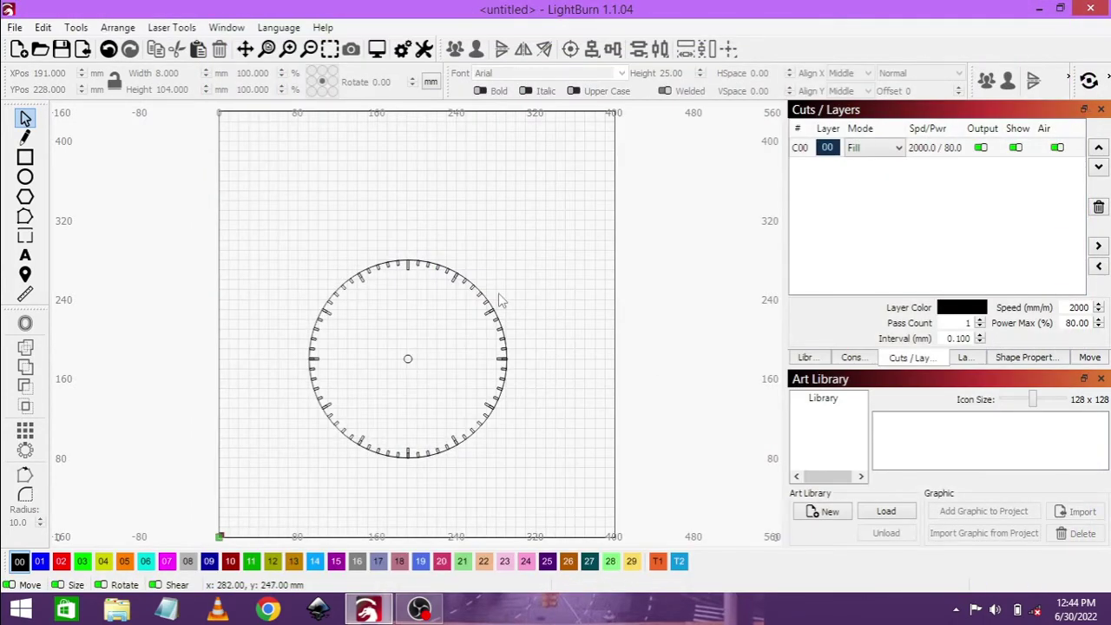
pyautogui.scroll(6, 467, 289)
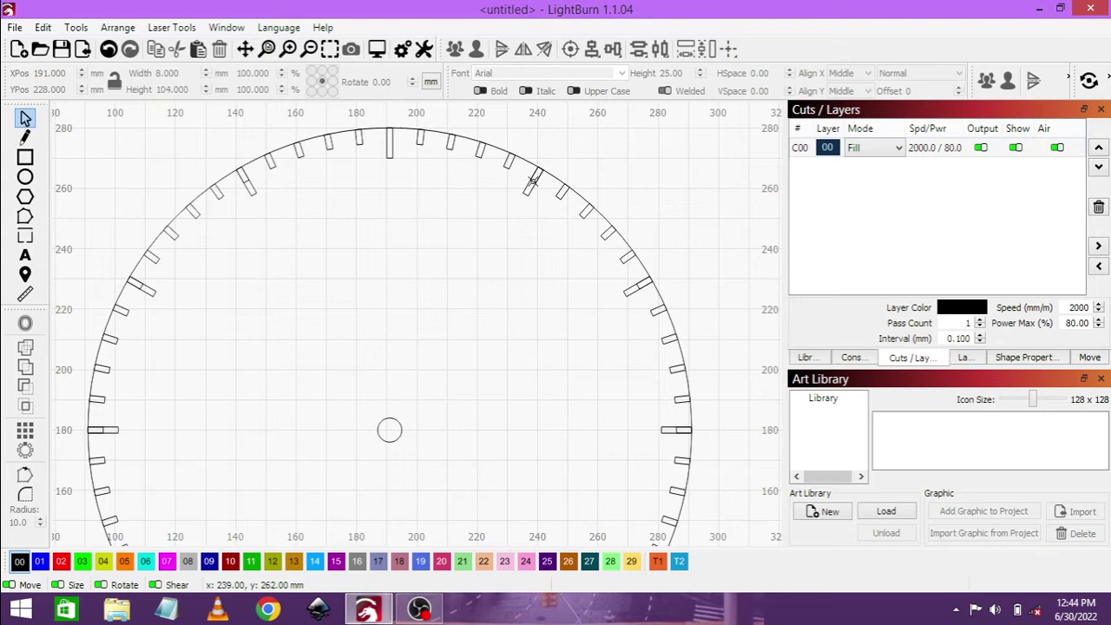
pyautogui.click(532, 181)
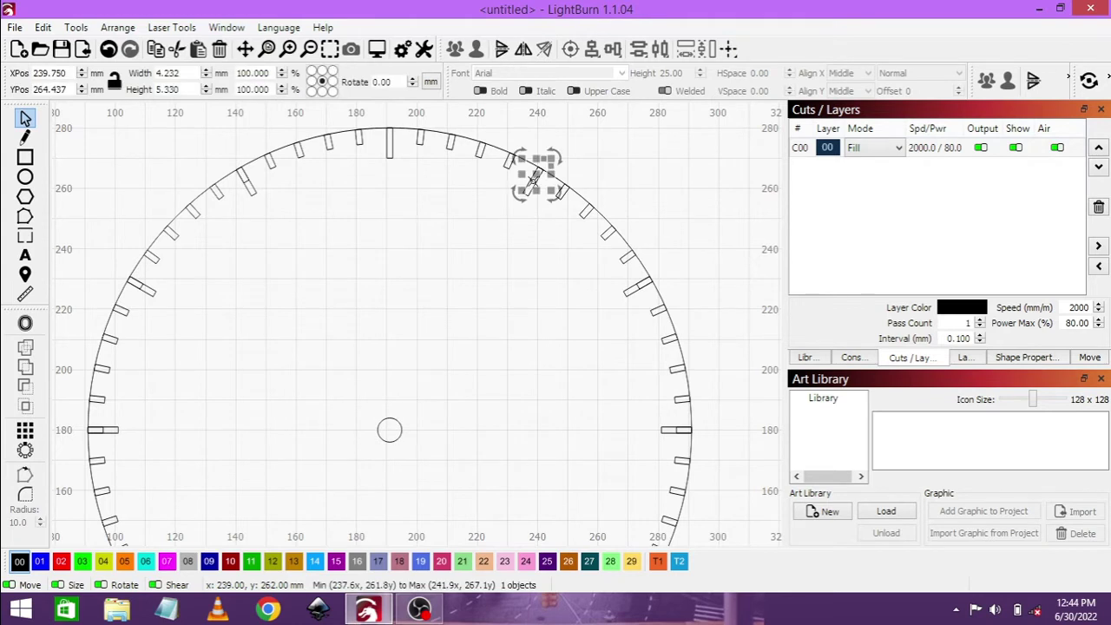
pyautogui.click(639, 285)
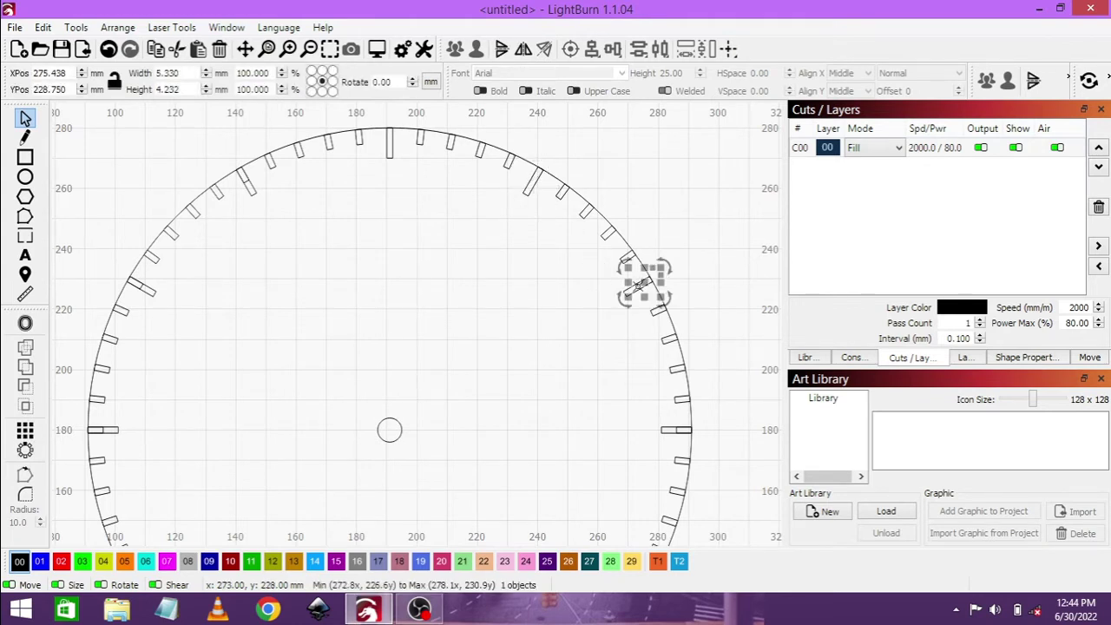
pyautogui.press('Escape')
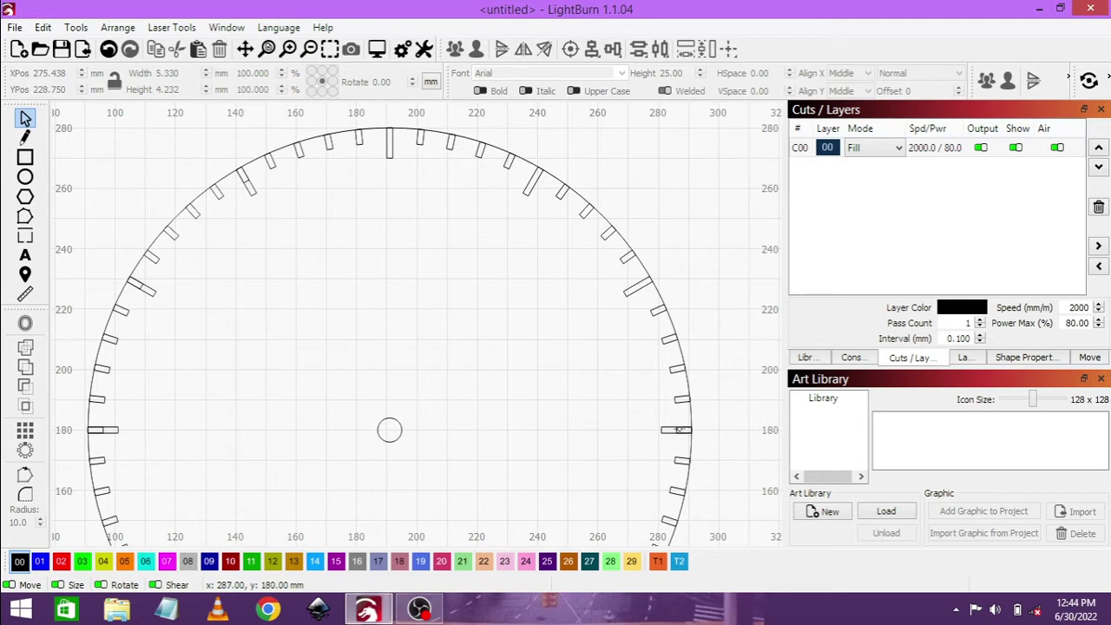
pyautogui.click(677, 429)
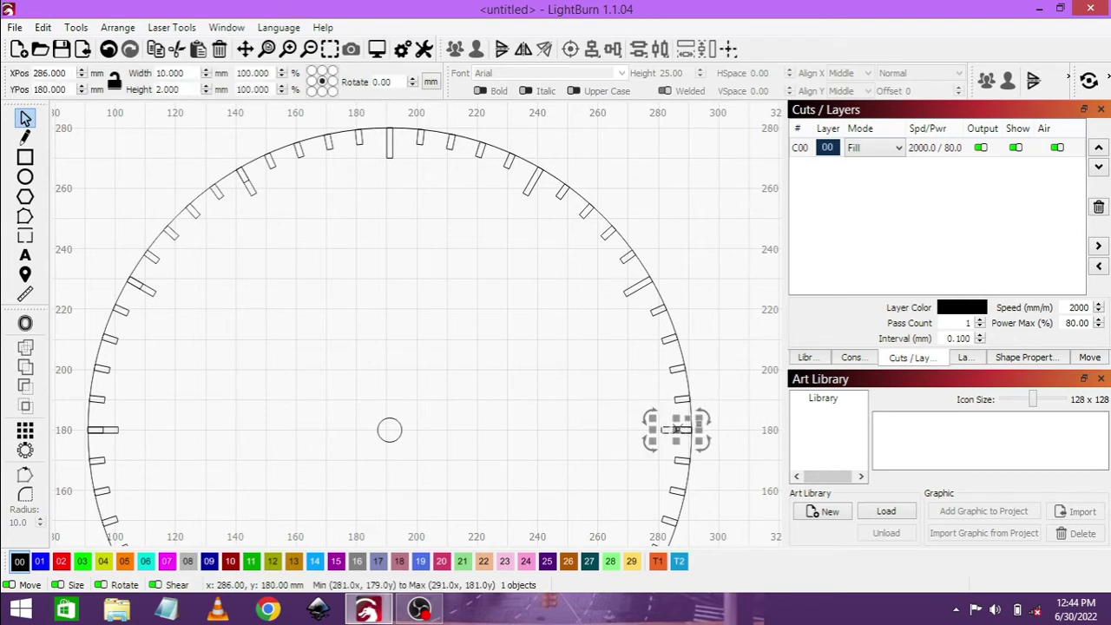
pyautogui.press('Escape')
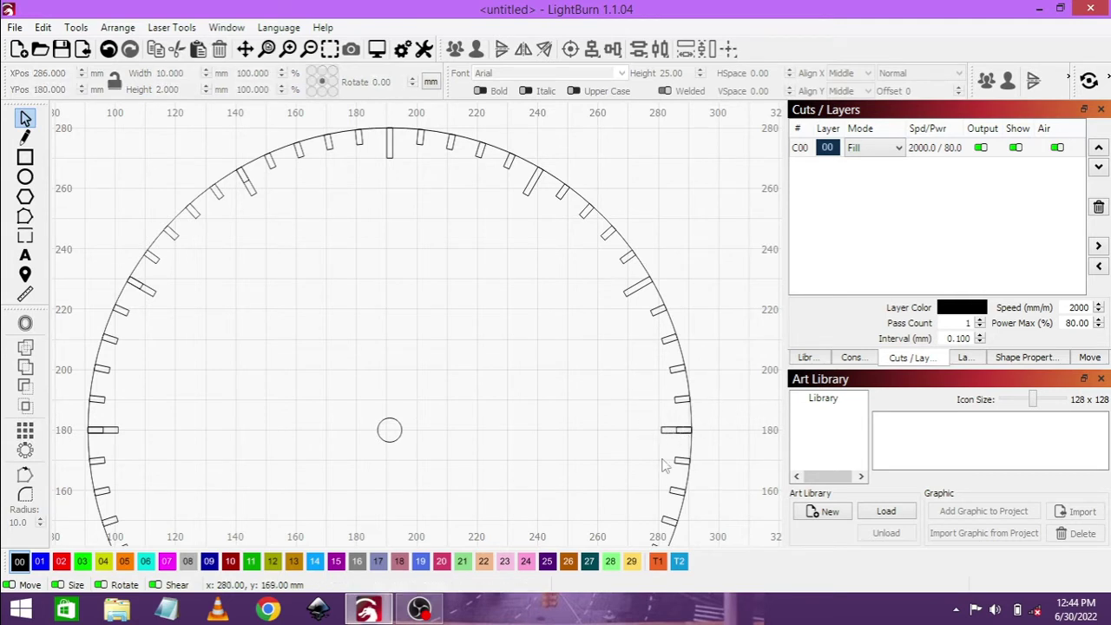
pyautogui.click(677, 428)
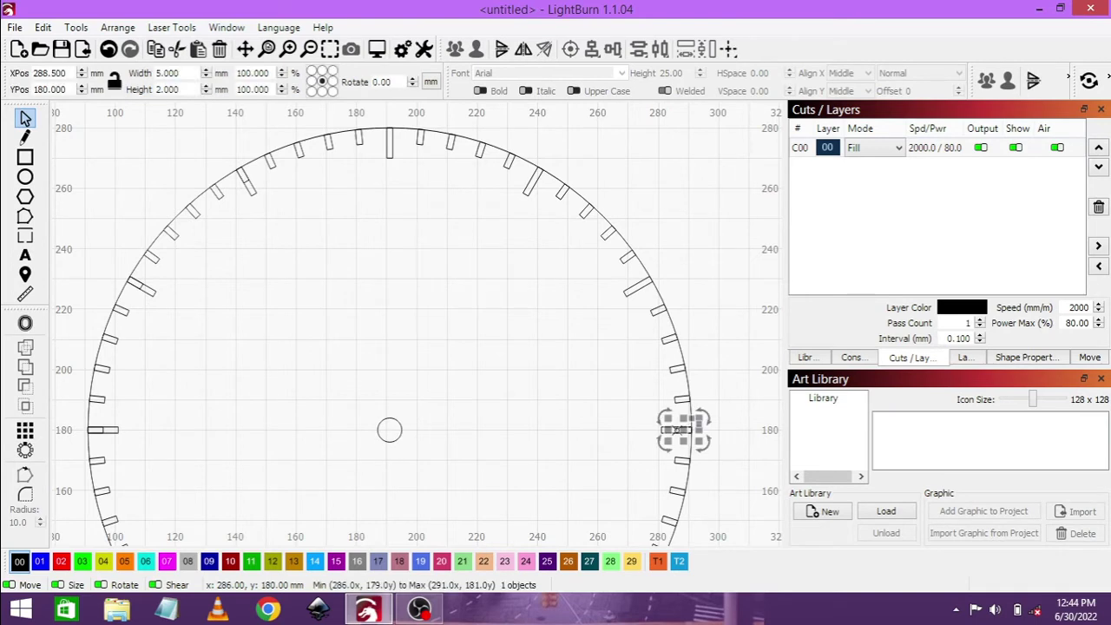
pyautogui.press('Escape')
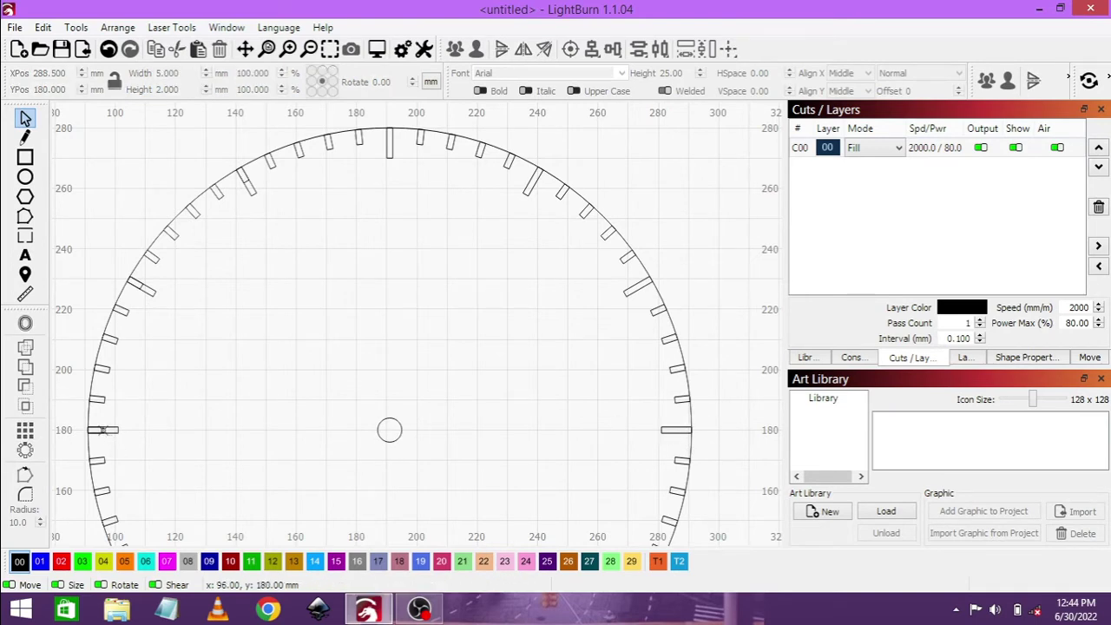
pyautogui.click(102, 429)
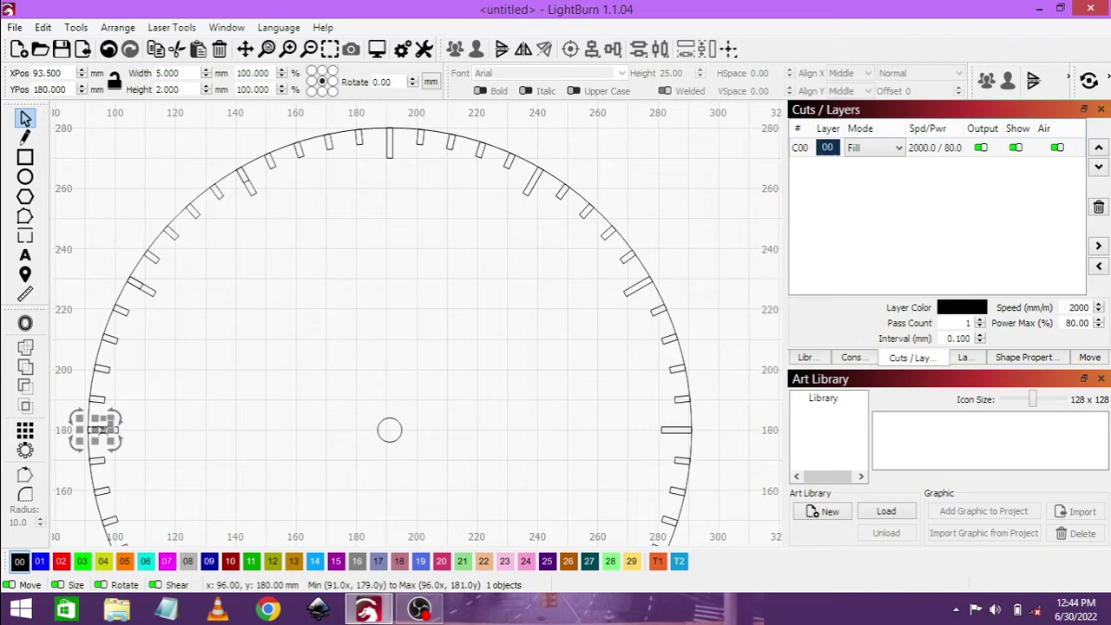
pyautogui.press('Escape')
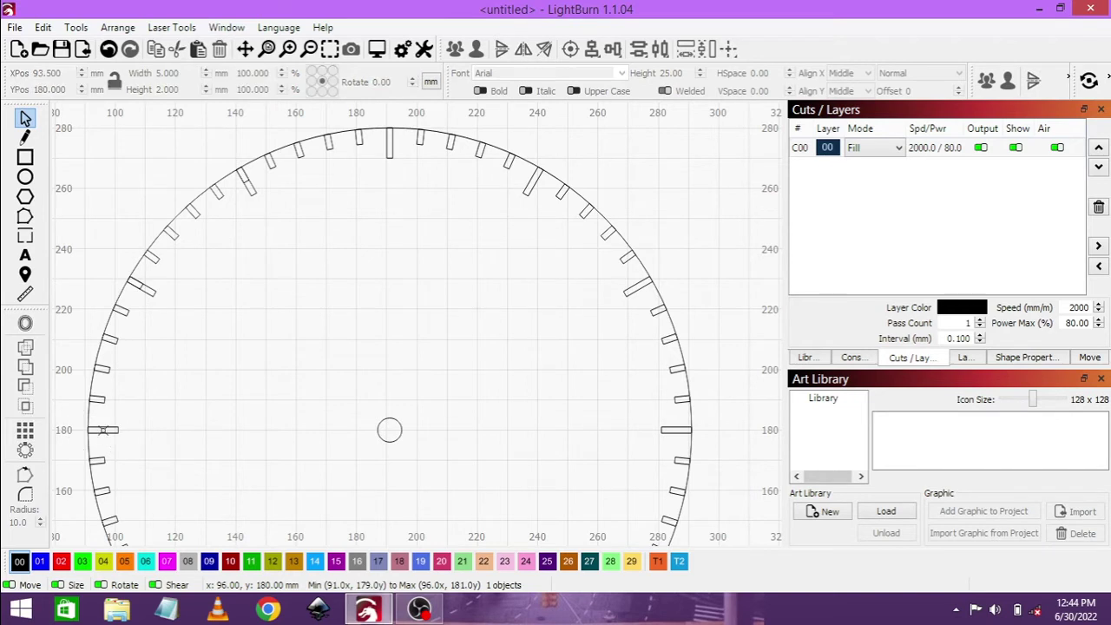
pyautogui.click(139, 287)
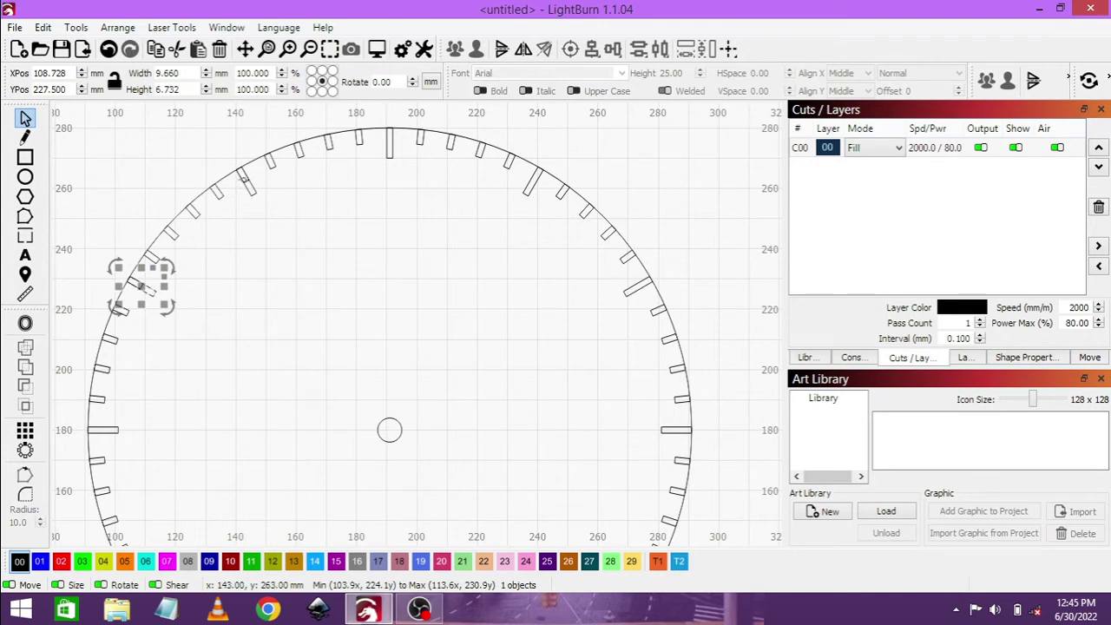
pyautogui.click(246, 179)
pyautogui.press('Escape')
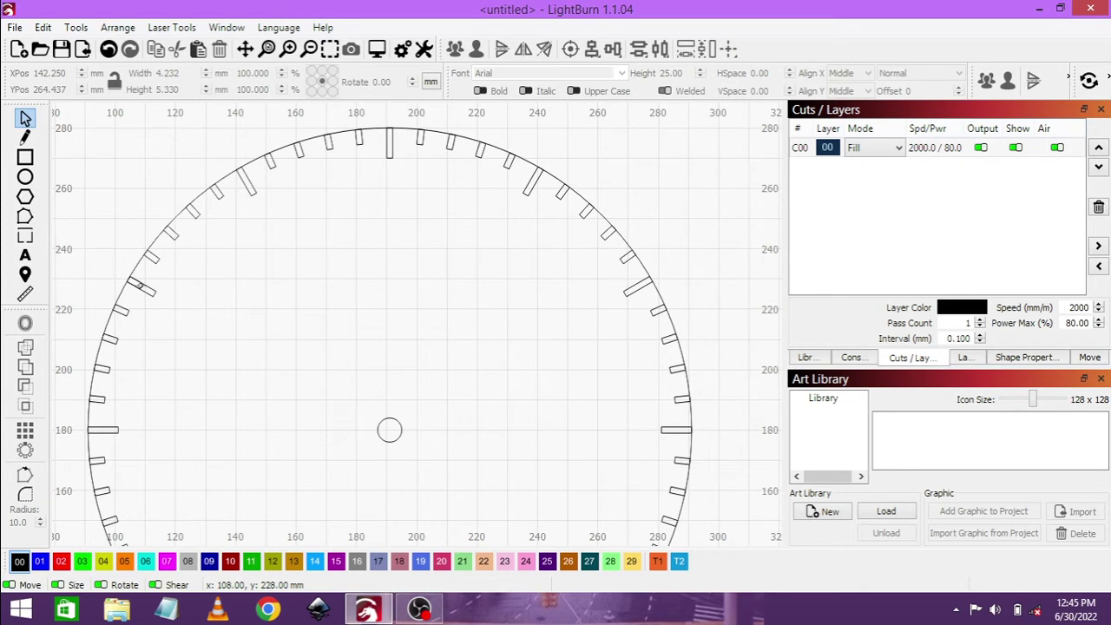
pyautogui.click(138, 285)
pyautogui.press('Escape')
pyautogui.click(245, 49)
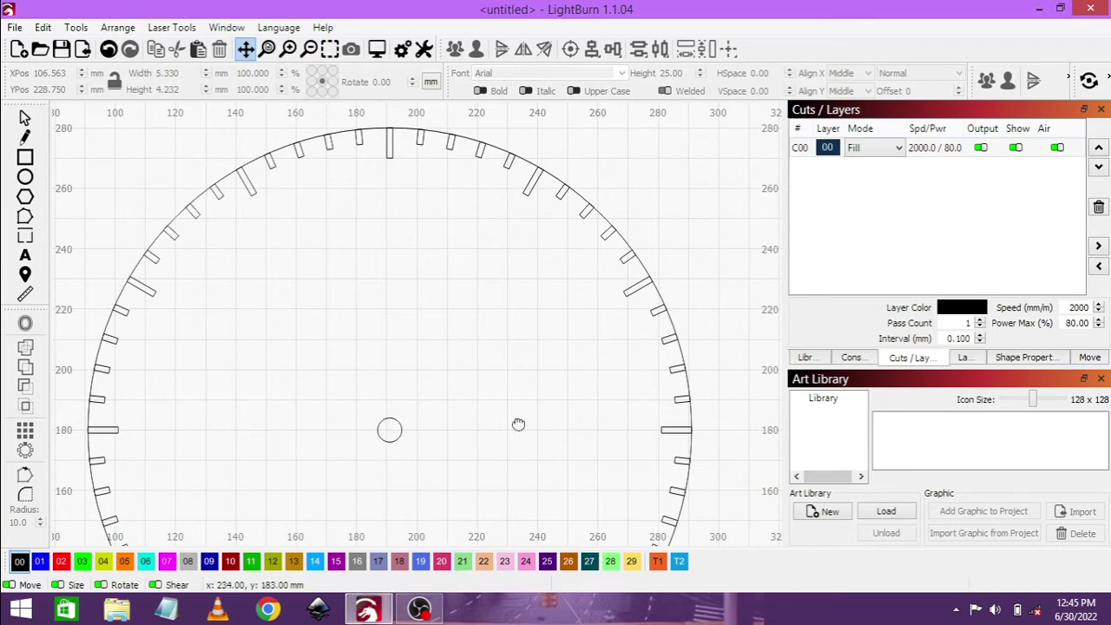
# Pan to the lower half of the dial and check the lower-left and bottom ticks.
pyautogui.moveTo(518, 424); pyautogui.dragTo(519, 210)
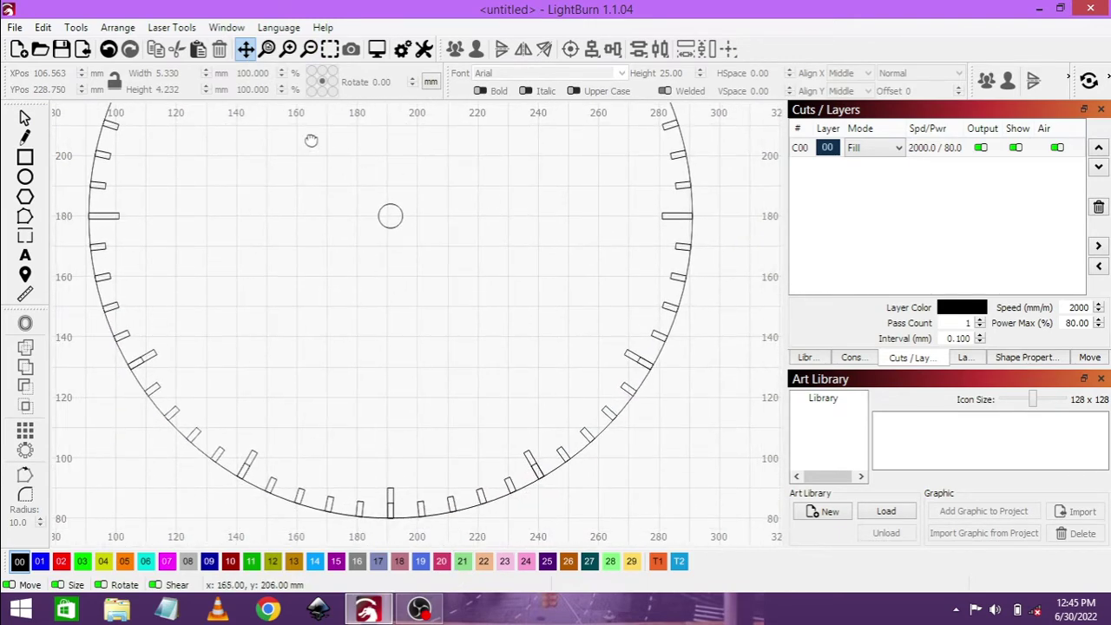
pyautogui.click(24, 118)
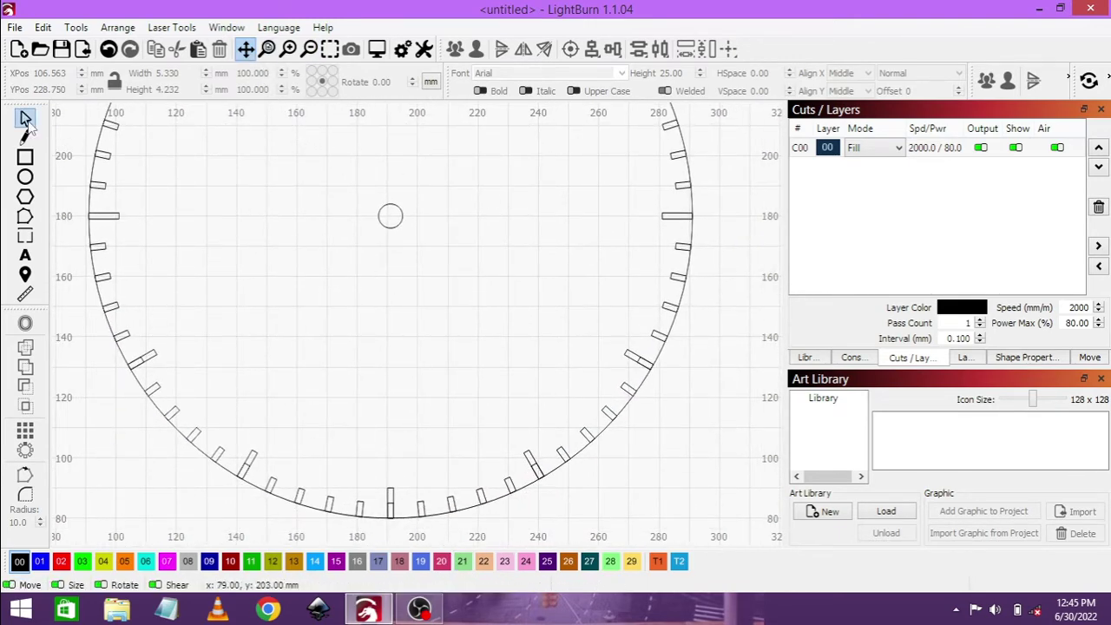
pyautogui.click(139, 359)
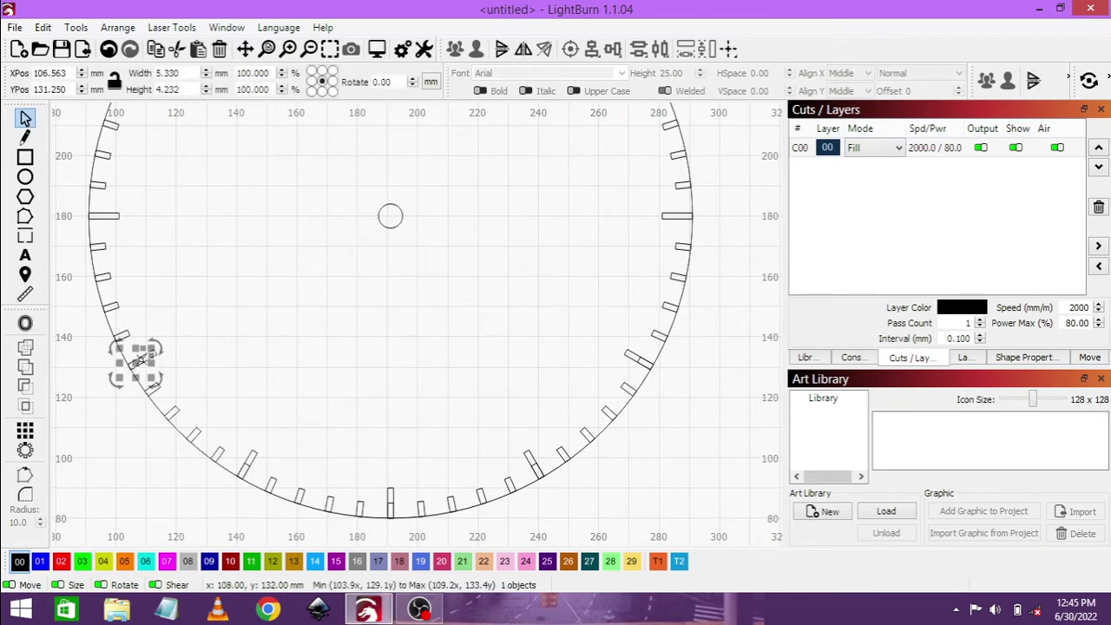
pyautogui.click(196, 361)
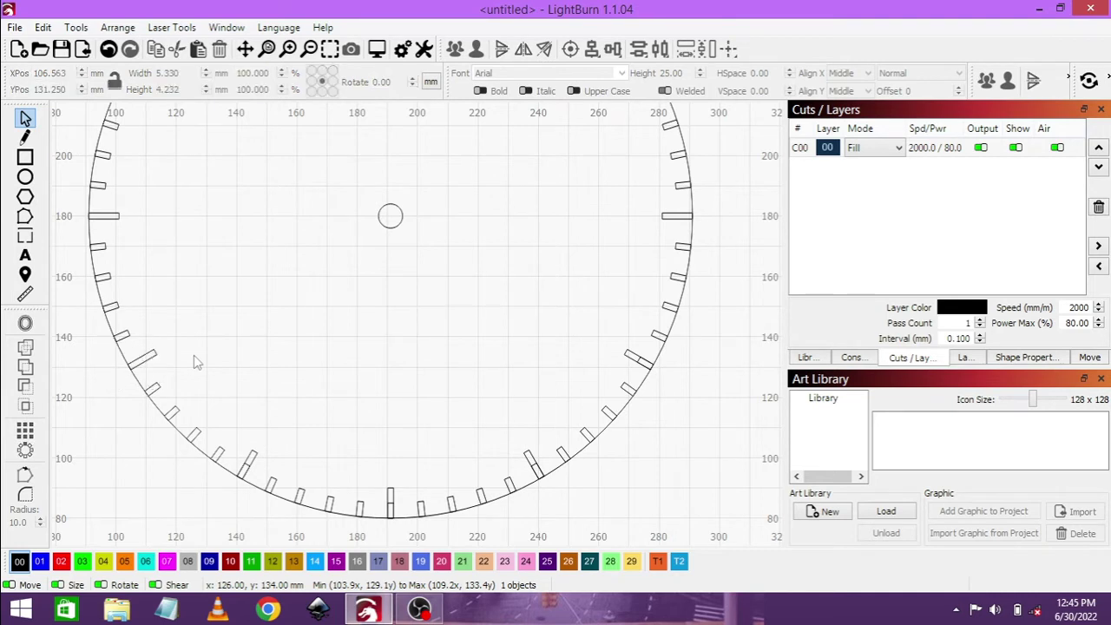
pyautogui.click(245, 466)
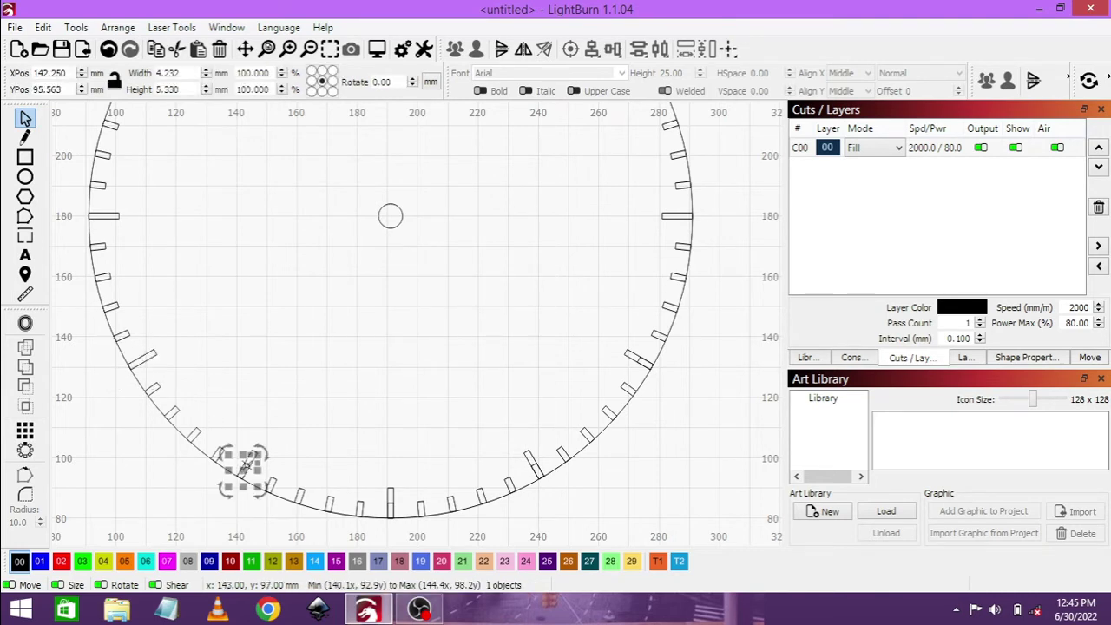
pyautogui.click(260, 473)
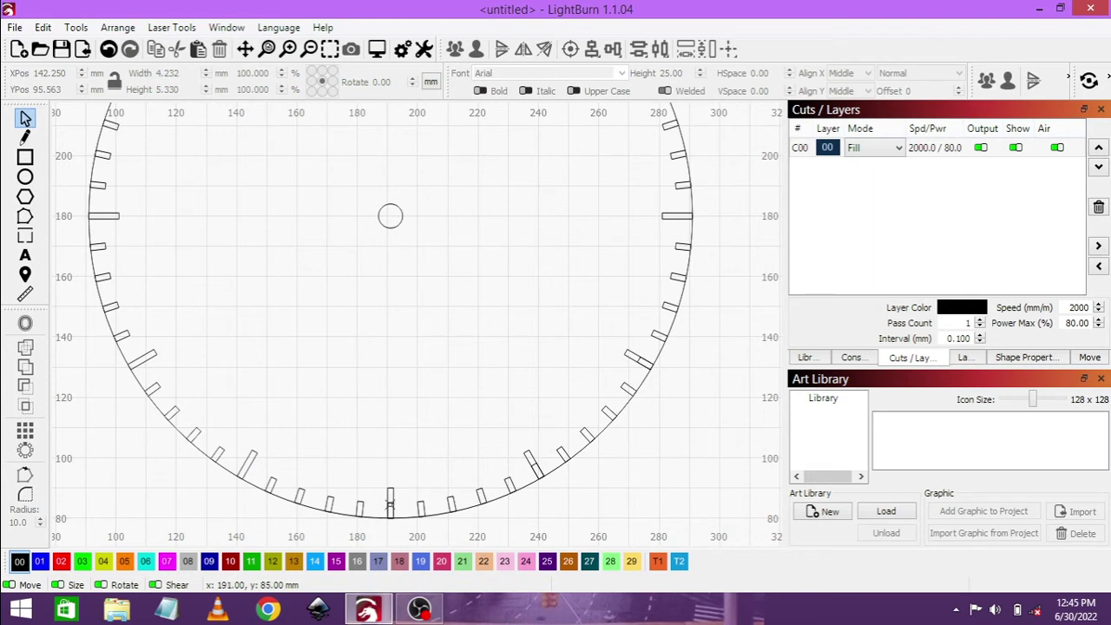
pyautogui.click(391, 503)
pyautogui.click(401, 512)
# Check the lower-right ticks, clear the selection, and zoom to the whole page.
pyautogui.click(534, 464)
pyautogui.click(547, 476)
pyautogui.click(638, 360)
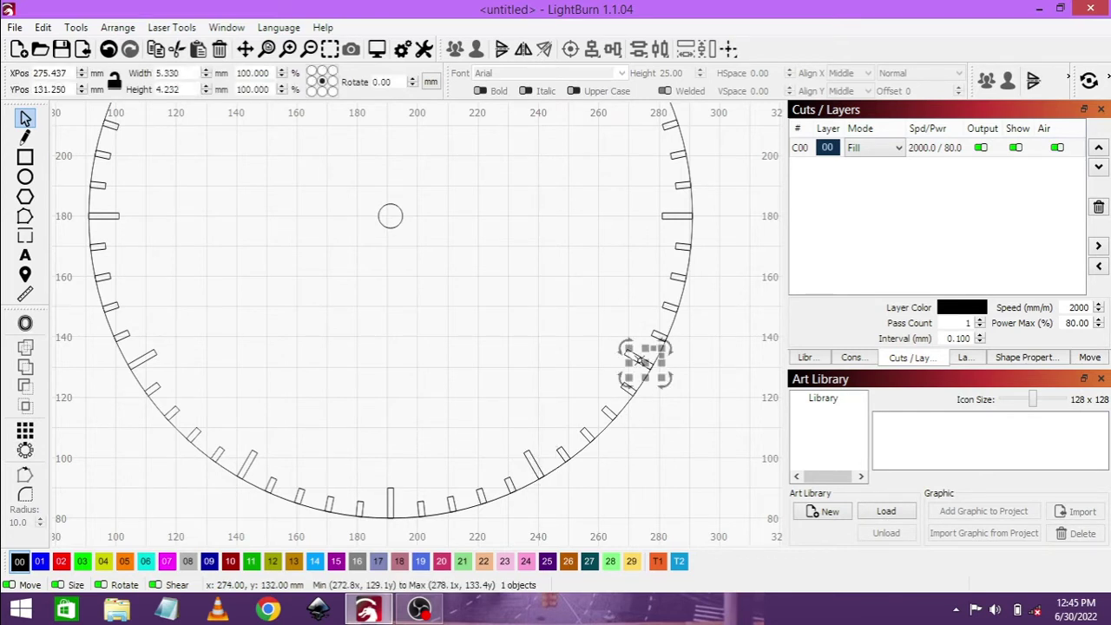
pyautogui.press('Escape')
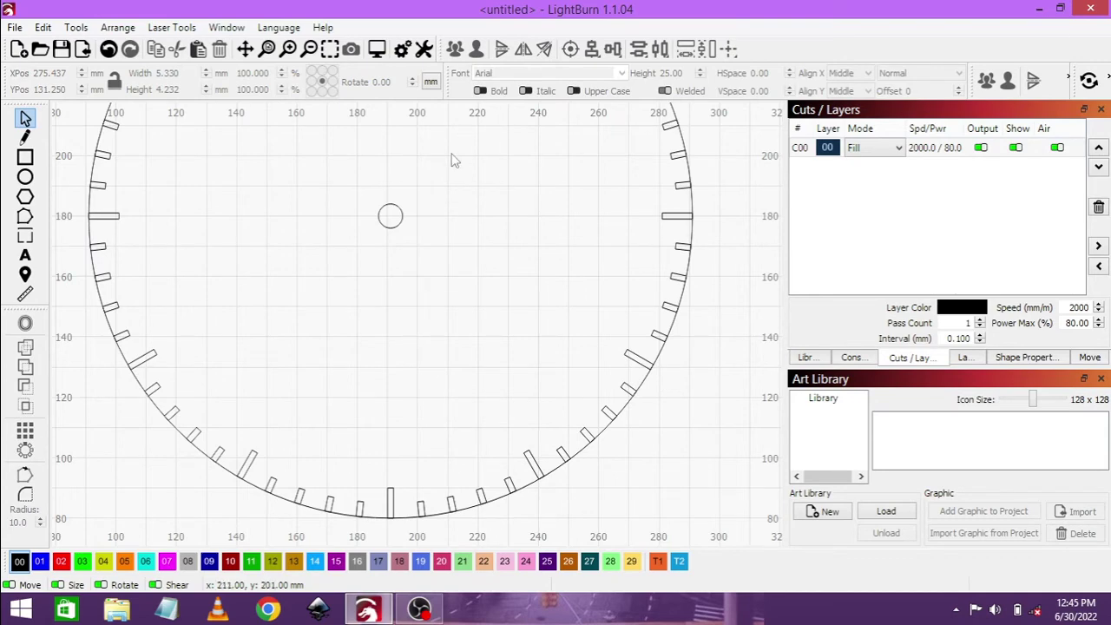
pyautogui.hotkey('ctrl', 'shift', 'a')
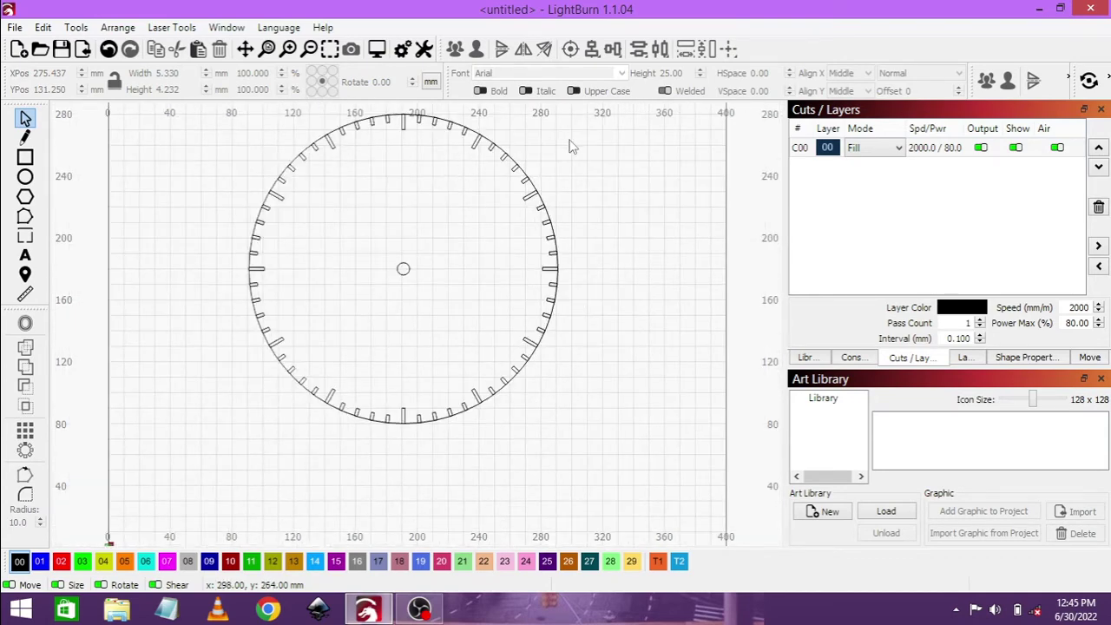
# Put the outer dial circle and centre circle on blue layer C01 in Line mode.
pyautogui.click(490, 148)
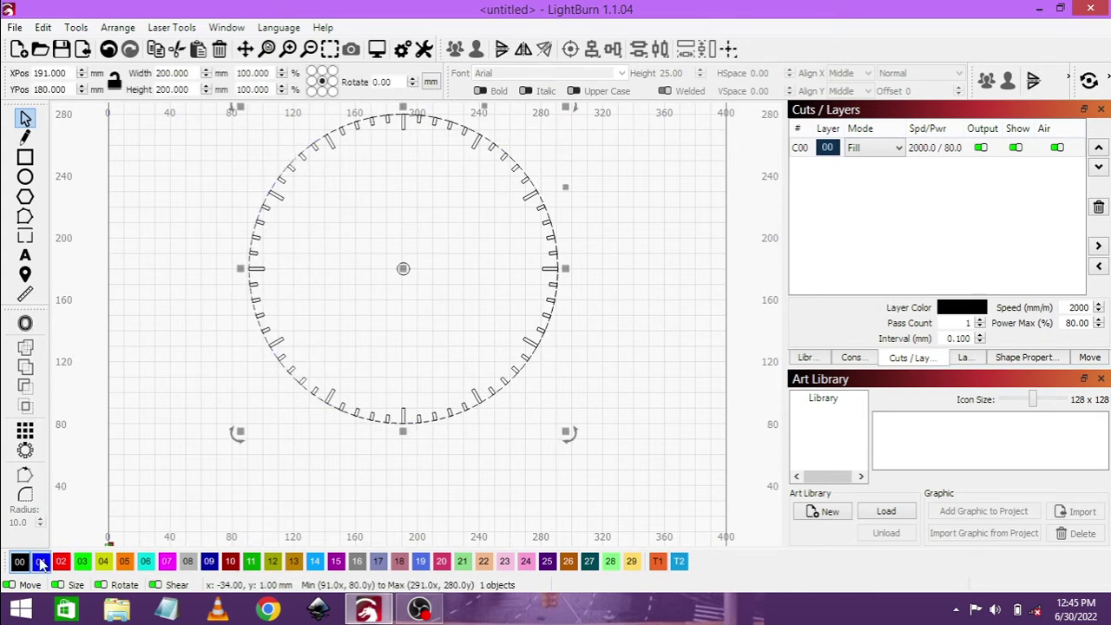
pyautogui.click(40, 562)
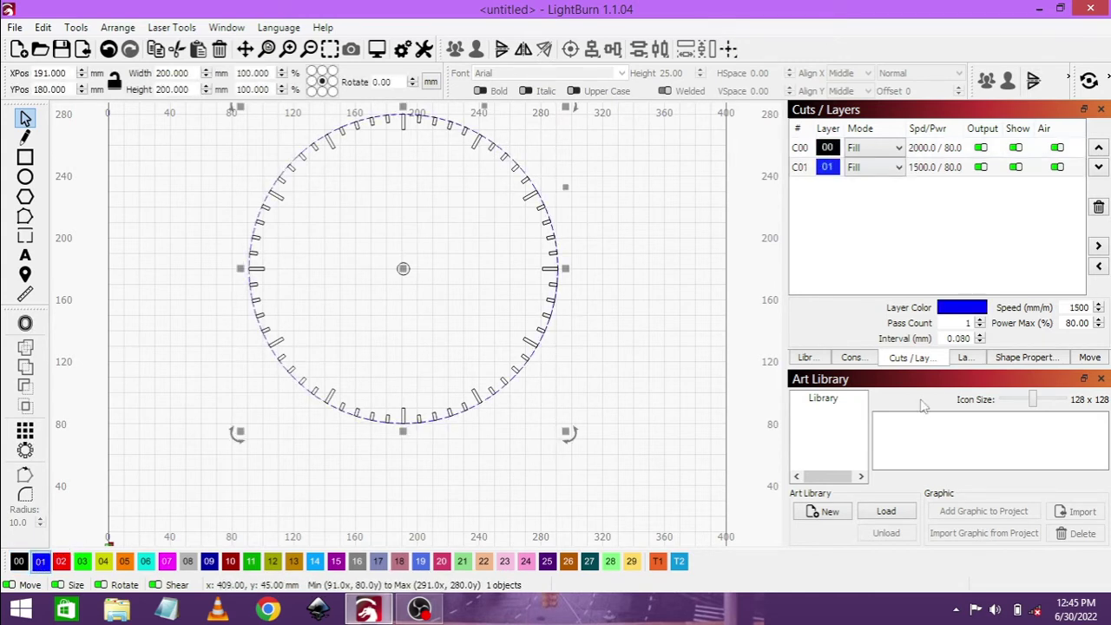
pyautogui.click(899, 167)
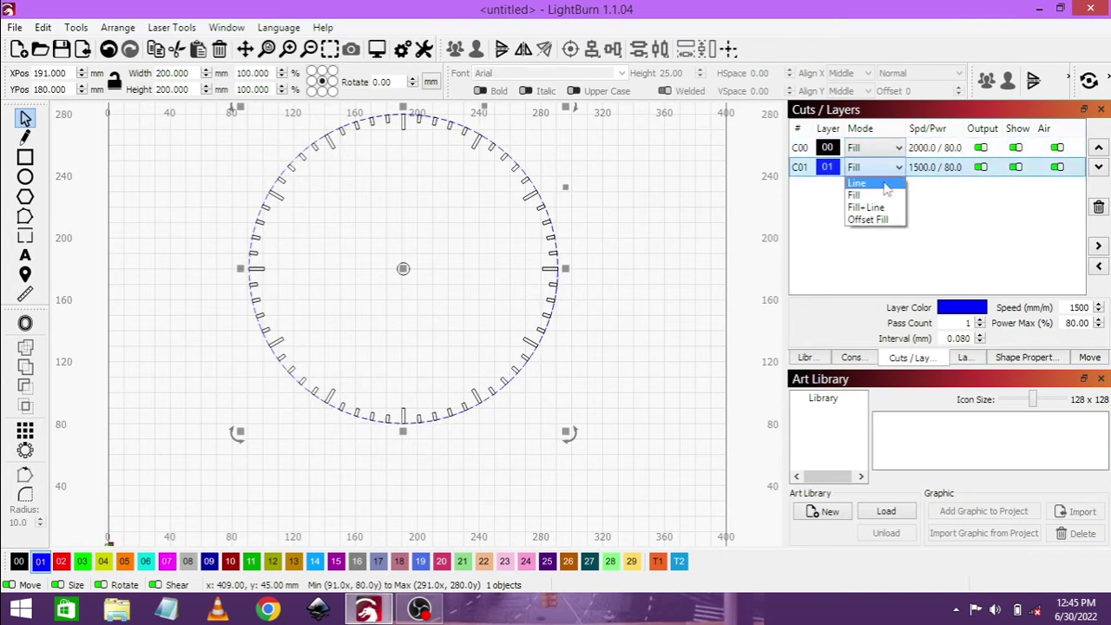
pyautogui.click(885, 186)
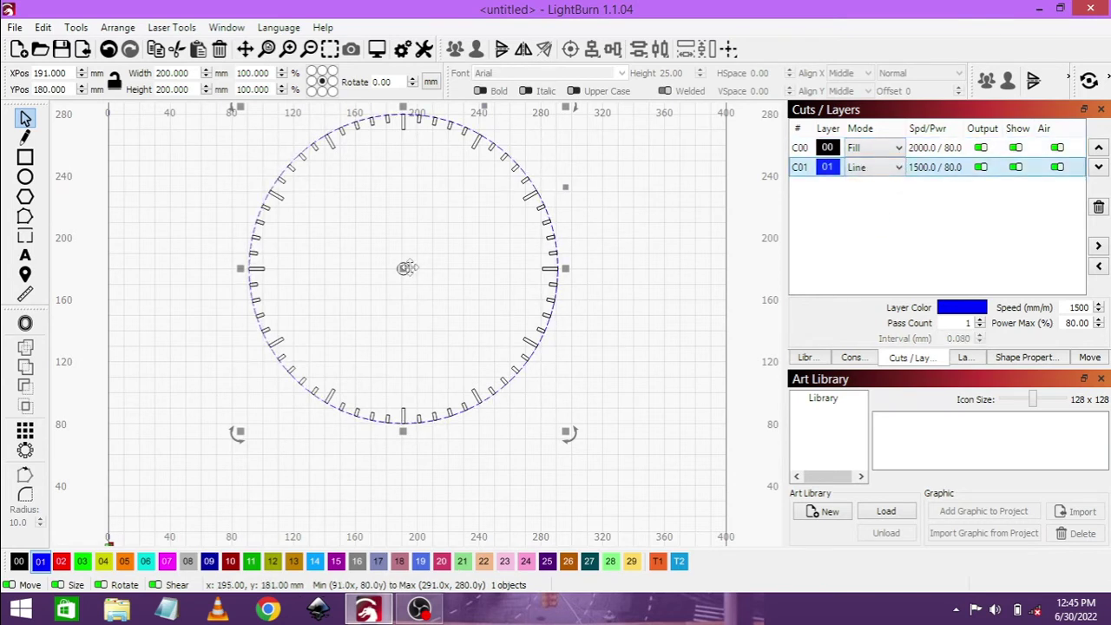
pyautogui.click(438, 275)
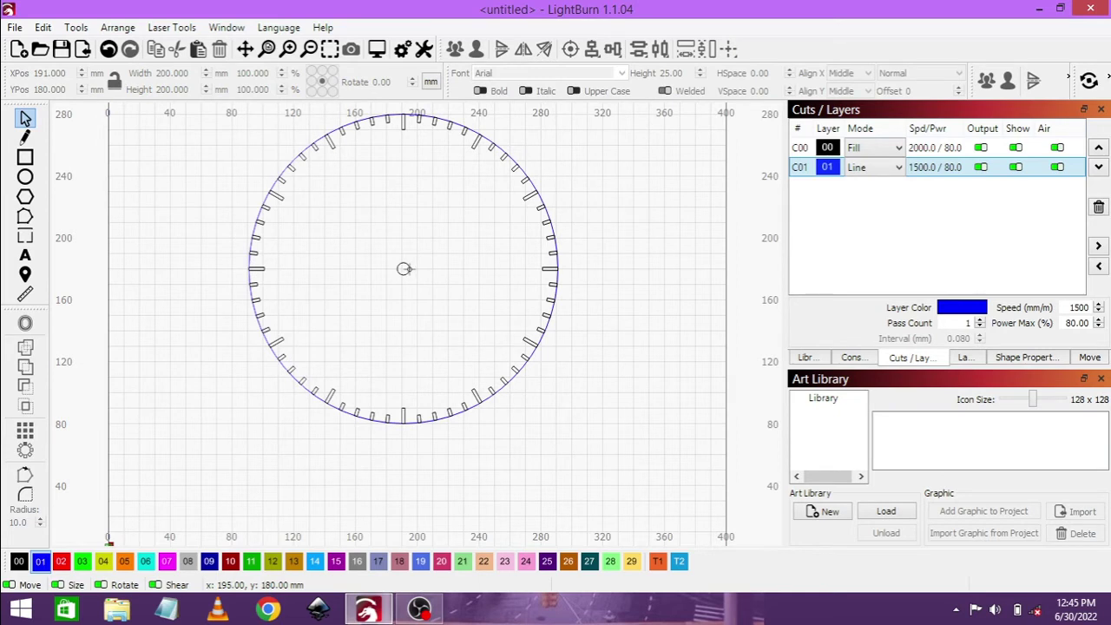
pyautogui.click(404, 268)
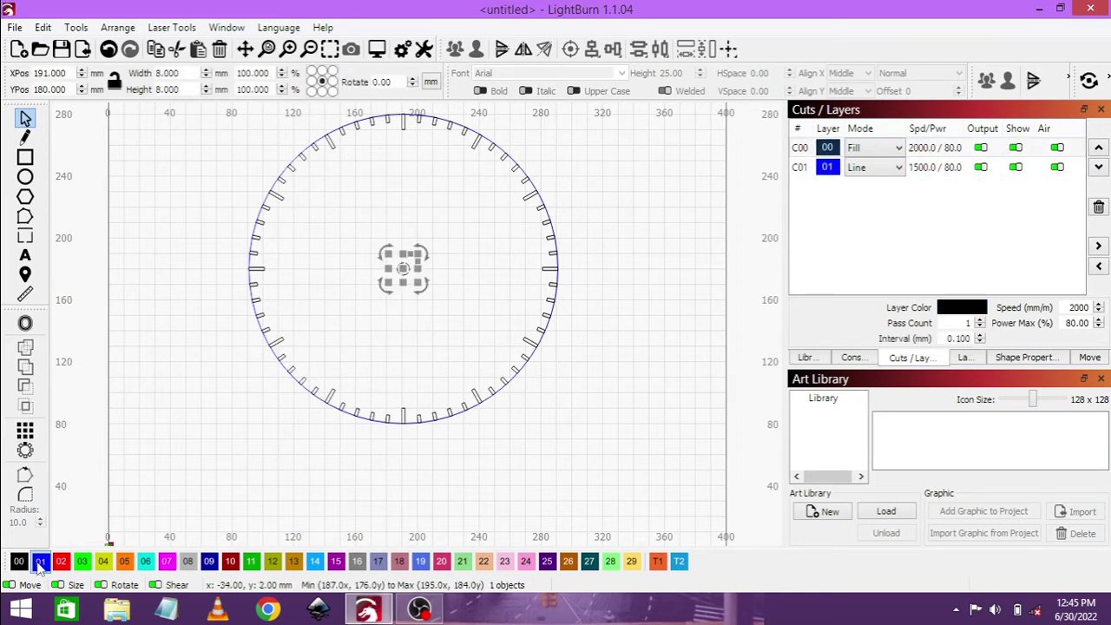
pyautogui.click(40, 562)
# Add the text '12' and place it just inside the dial beneath the top tick.
pyautogui.click(591, 252)
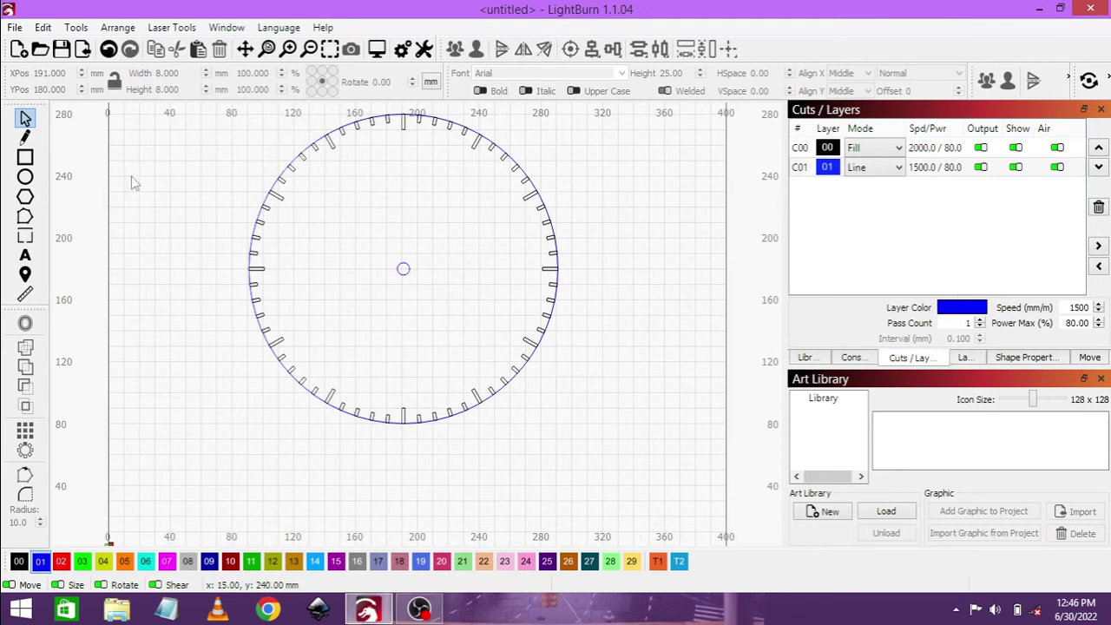
pyautogui.click(26, 254)
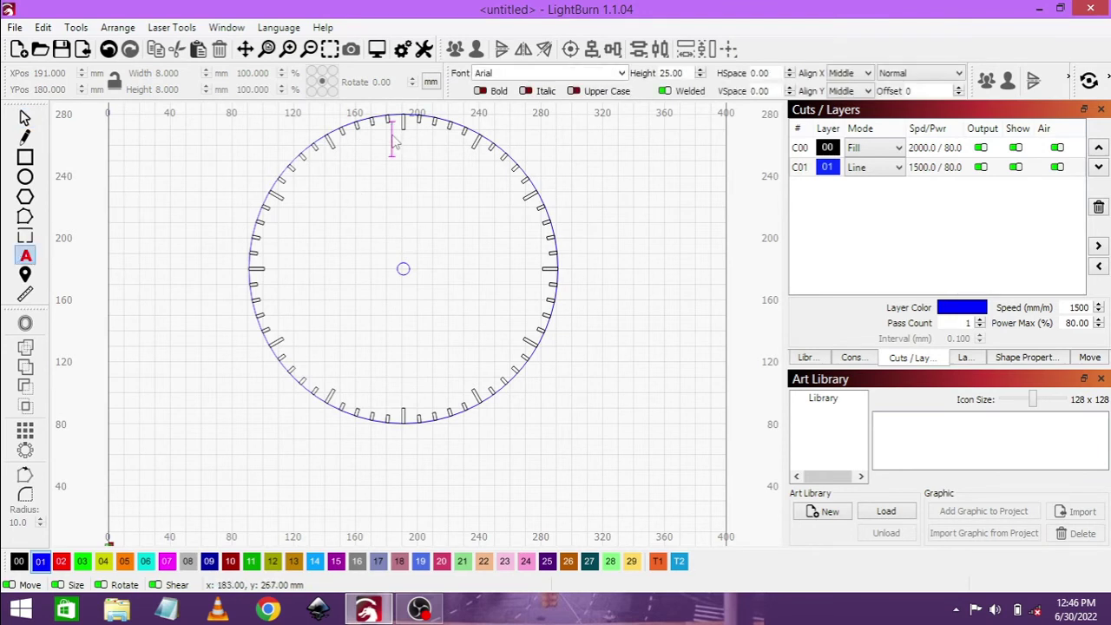
pyautogui.write('12')
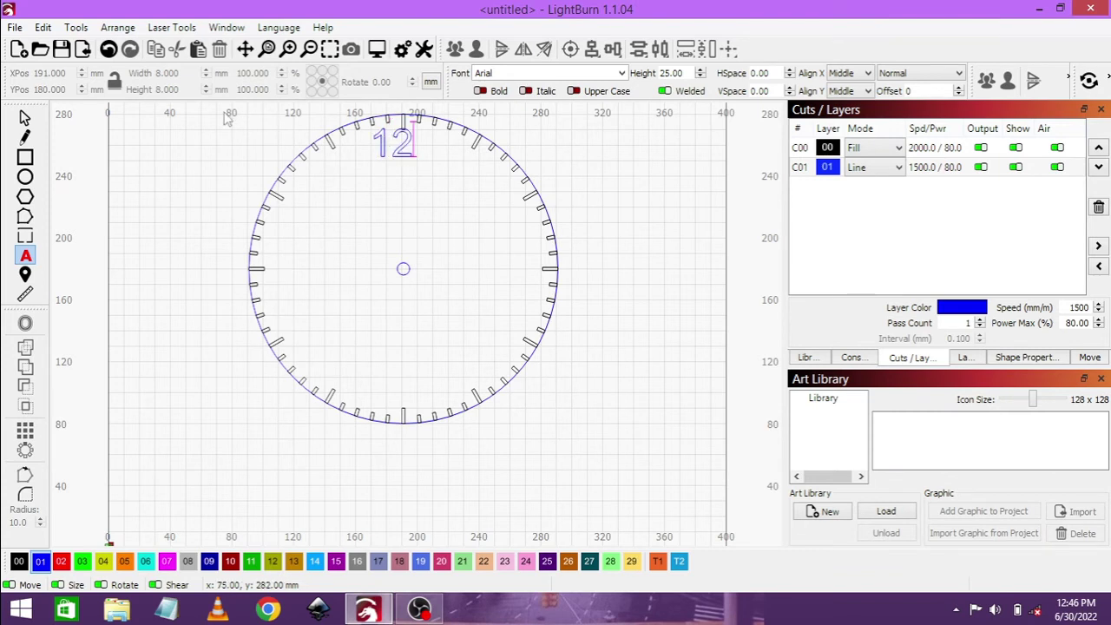
pyautogui.click(26, 118)
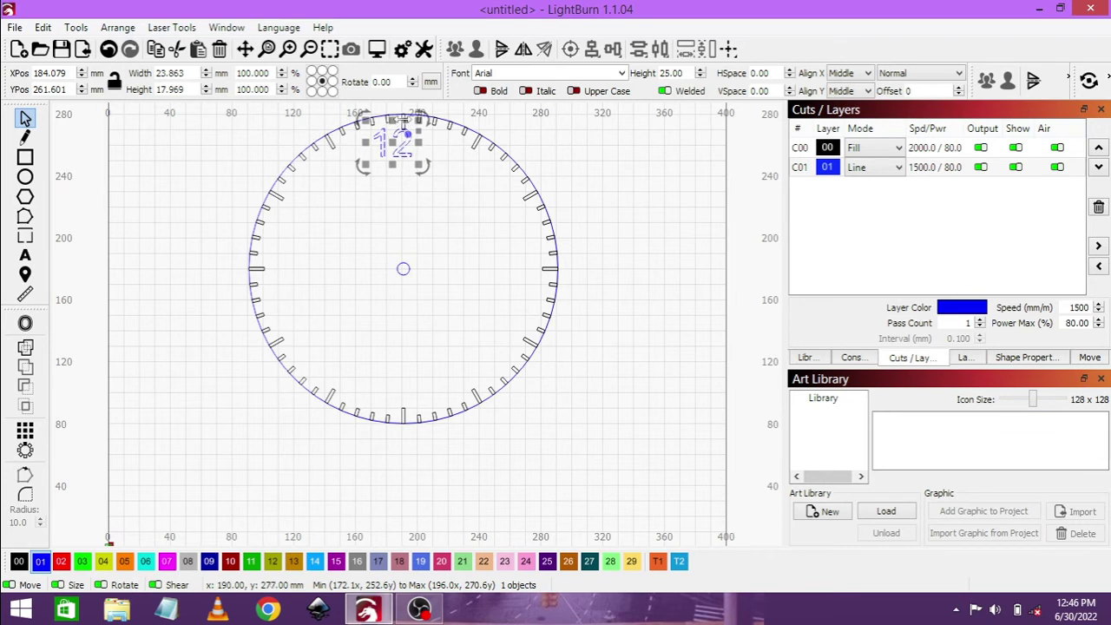
pyautogui.moveTo(401, 123); pyautogui.dragTo(429, 154)
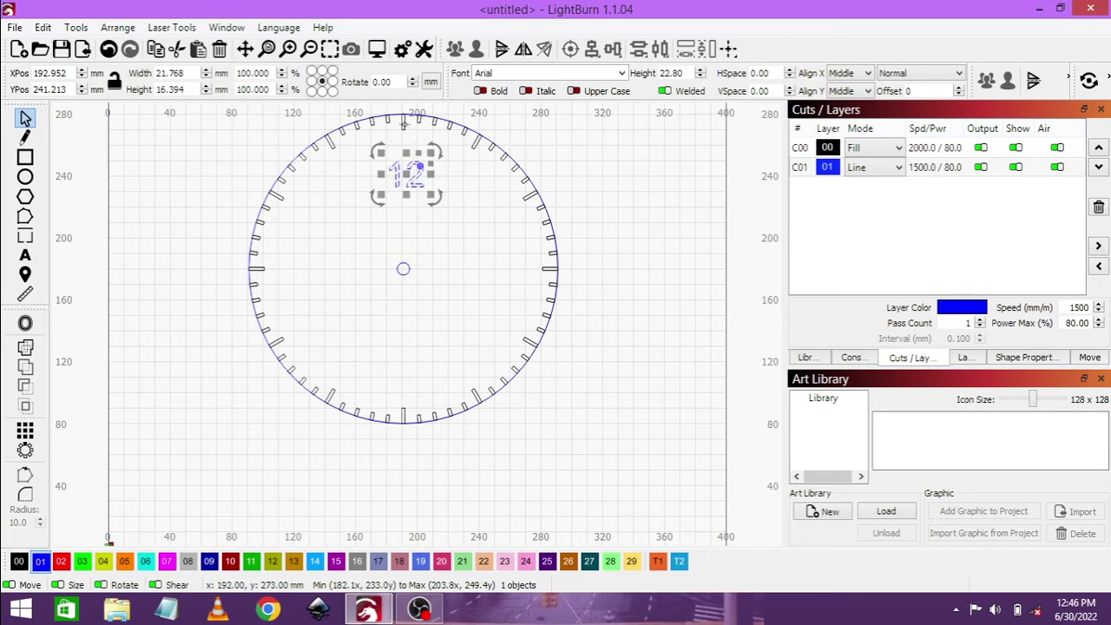
# Centre the 12 numeral horizontally on the long top hour tick.
pyautogui.keyDown('shift'); pyautogui.click(403, 124); pyautogui.keyUp('shift')
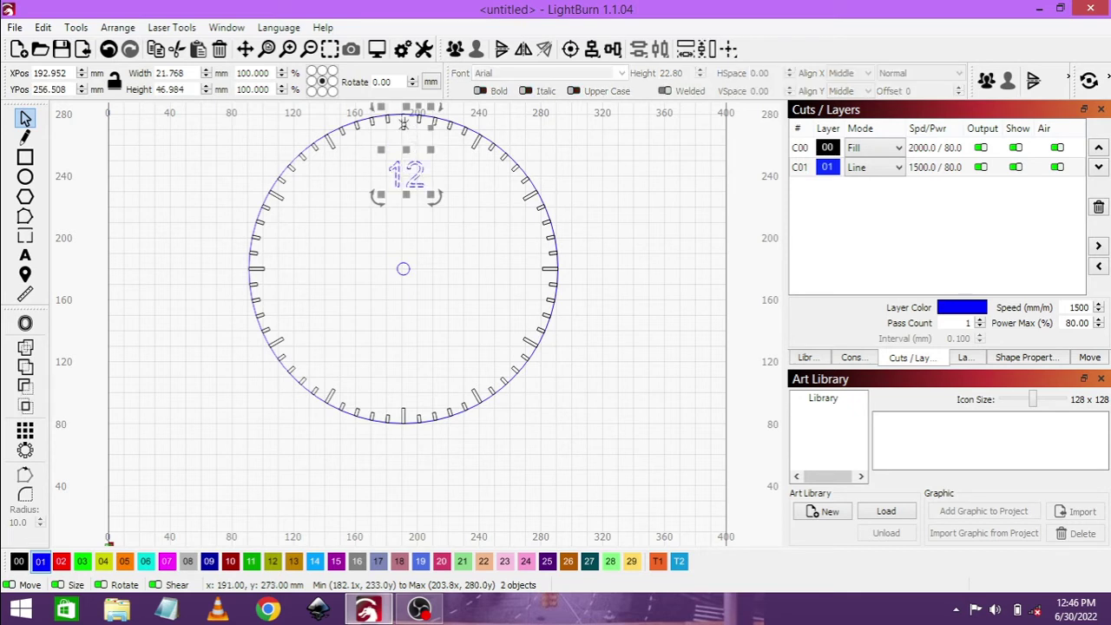
pyautogui.click(594, 49)
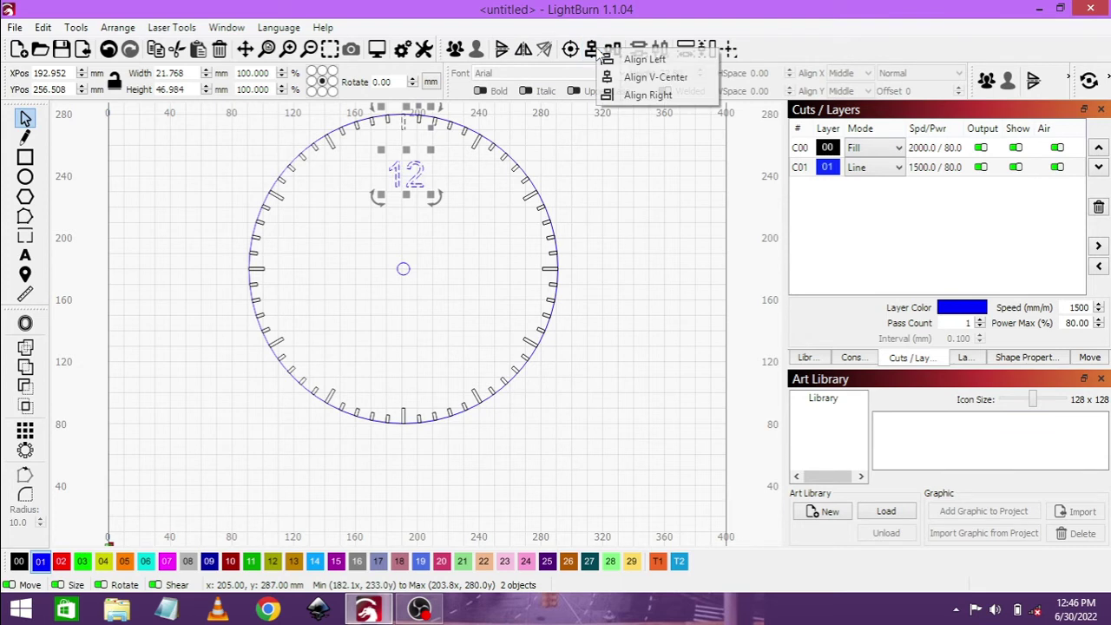
pyautogui.click(632, 78)
# Nudge the 12 up to Y 256.2 mm, then select it with the centre circle.
pyautogui.click(485, 236)
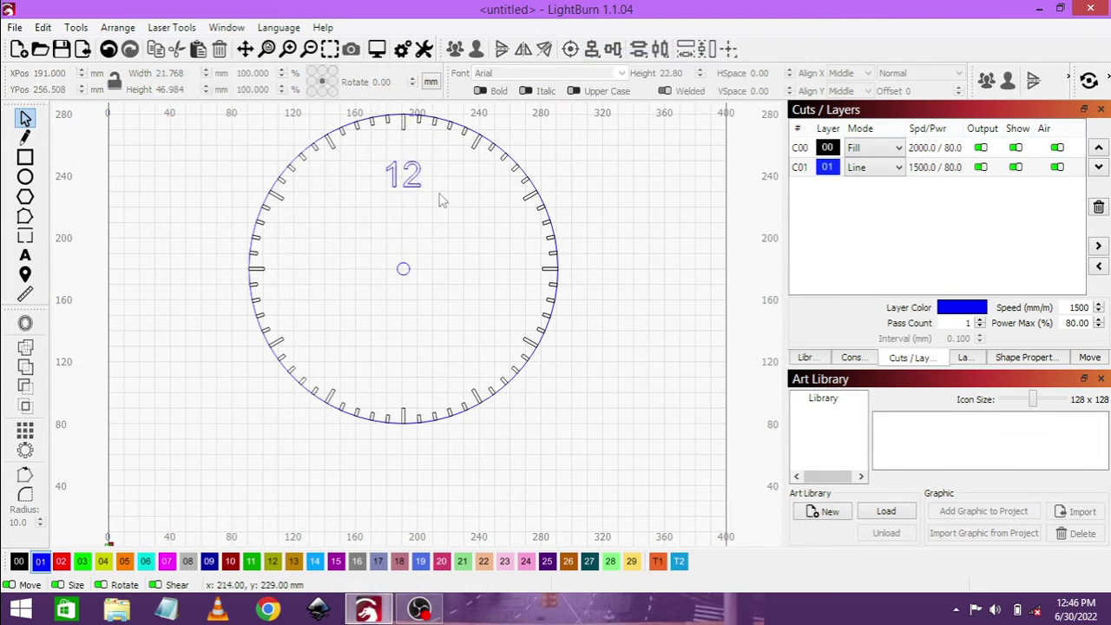
pyautogui.click(408, 178)
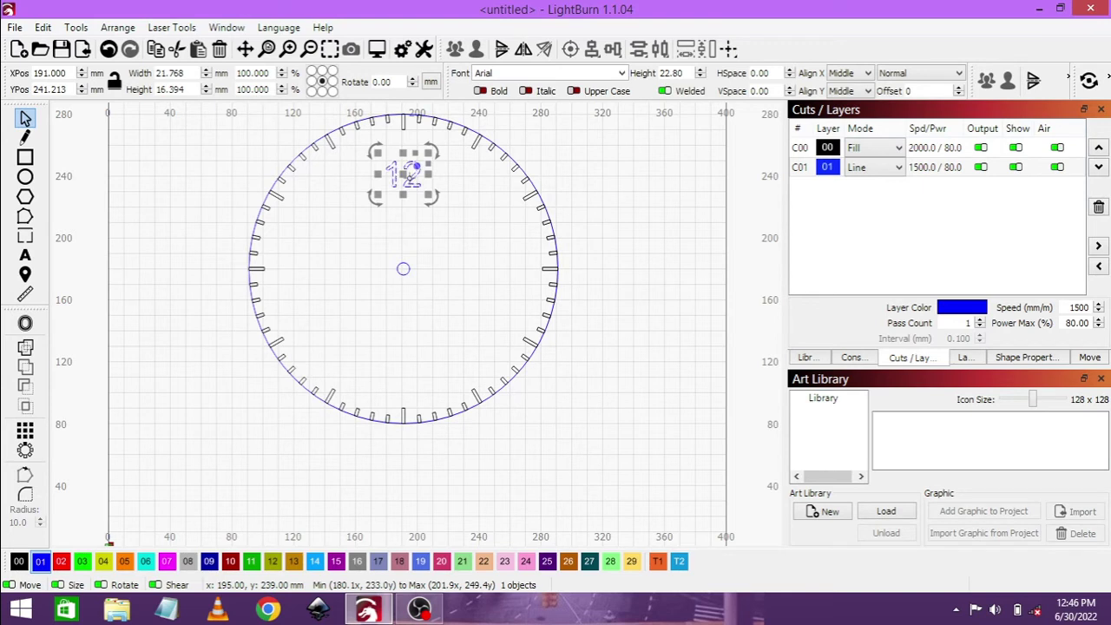
pyautogui.click(408, 178)
pyautogui.press('Up')
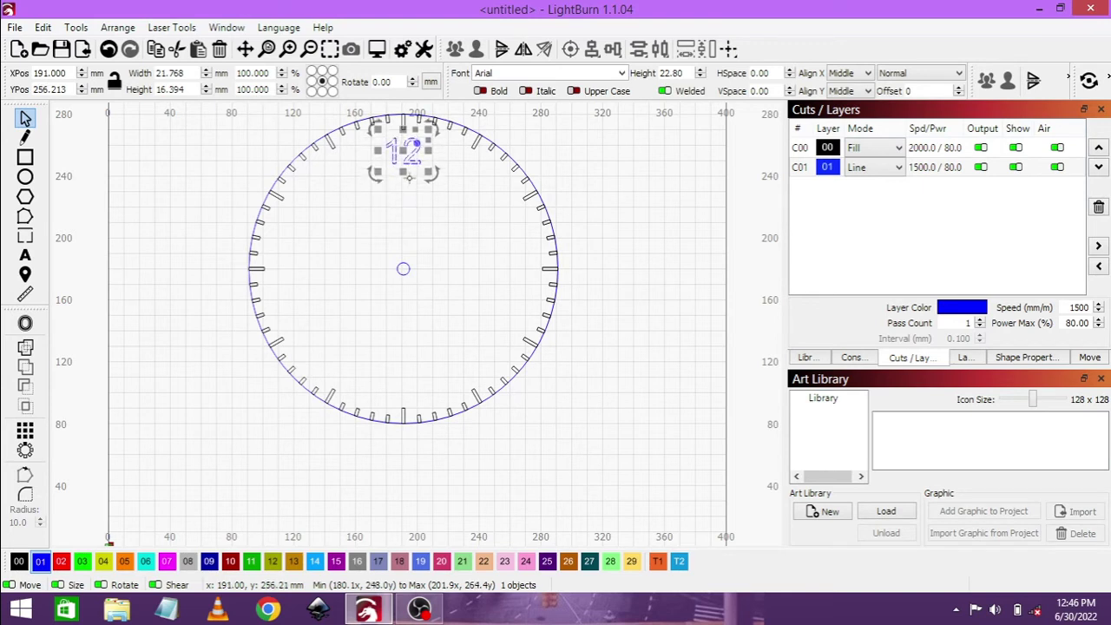
pyautogui.click(438, 206)
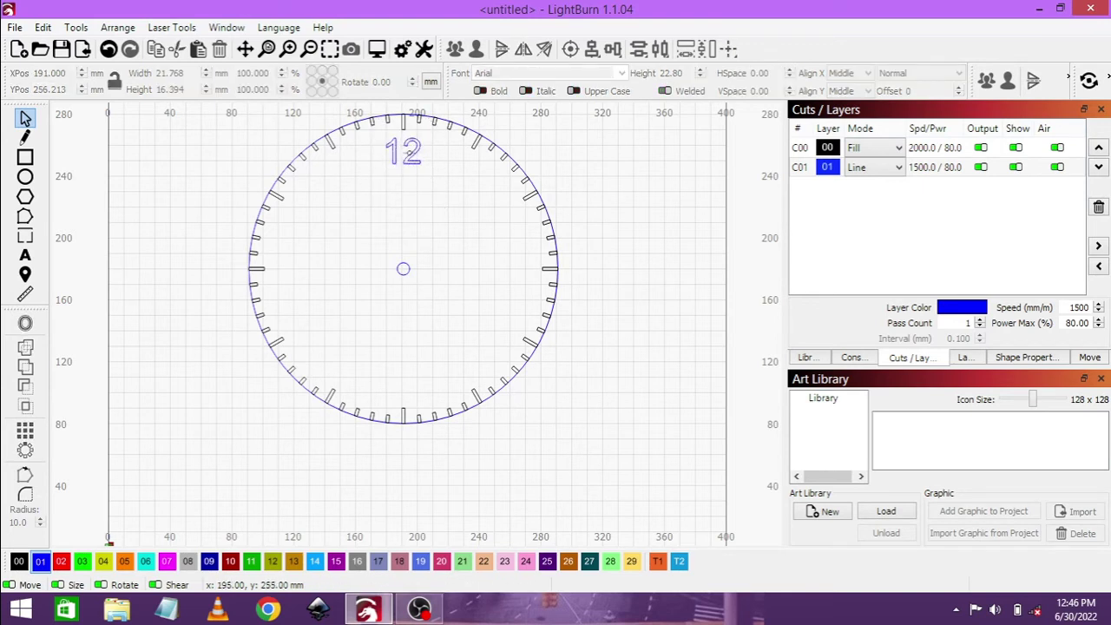
pyautogui.click(409, 152)
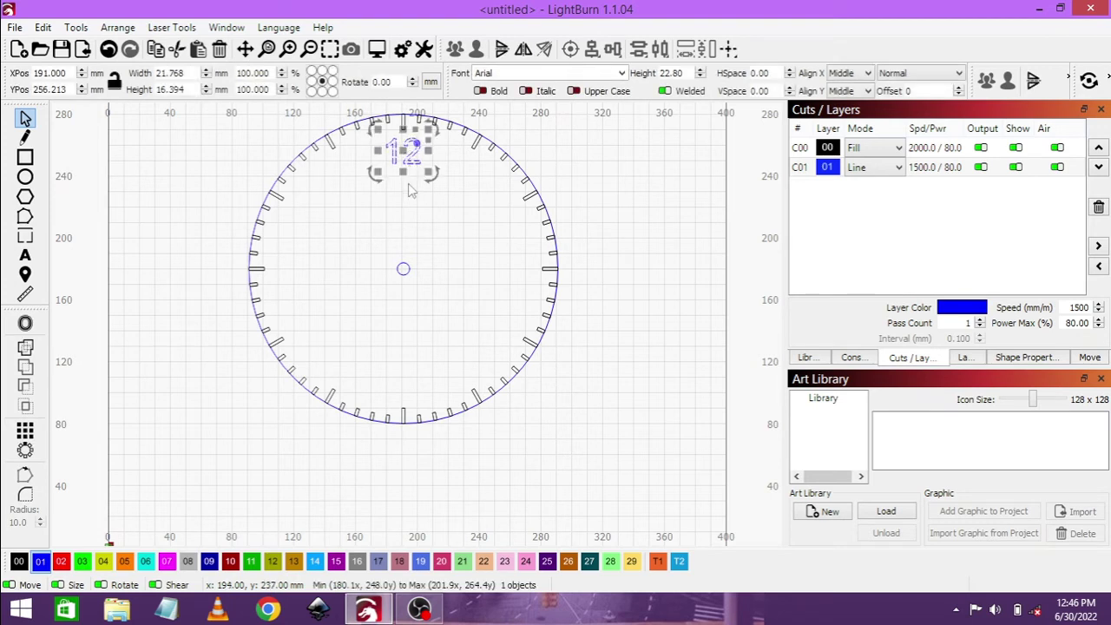
pyautogui.keyDown('shift'); pyautogui.click(404, 267); pyautogui.keyUp('shift')
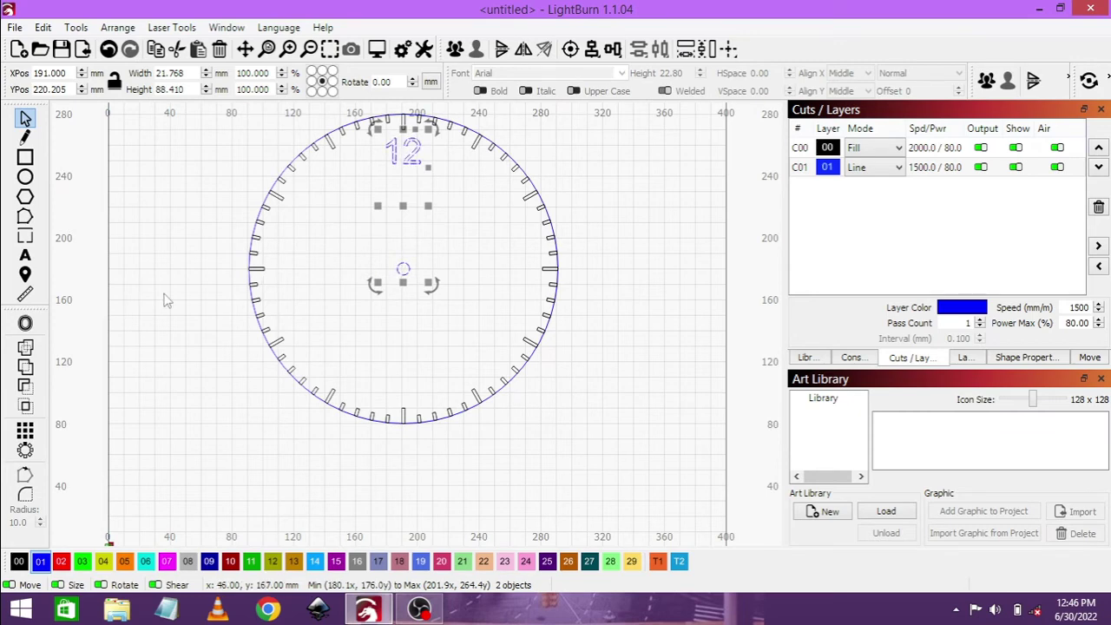
# Circular-array the 12 into twelve copies around the dial, with 'Rotate object copies' off.
pyautogui.click(25, 449)
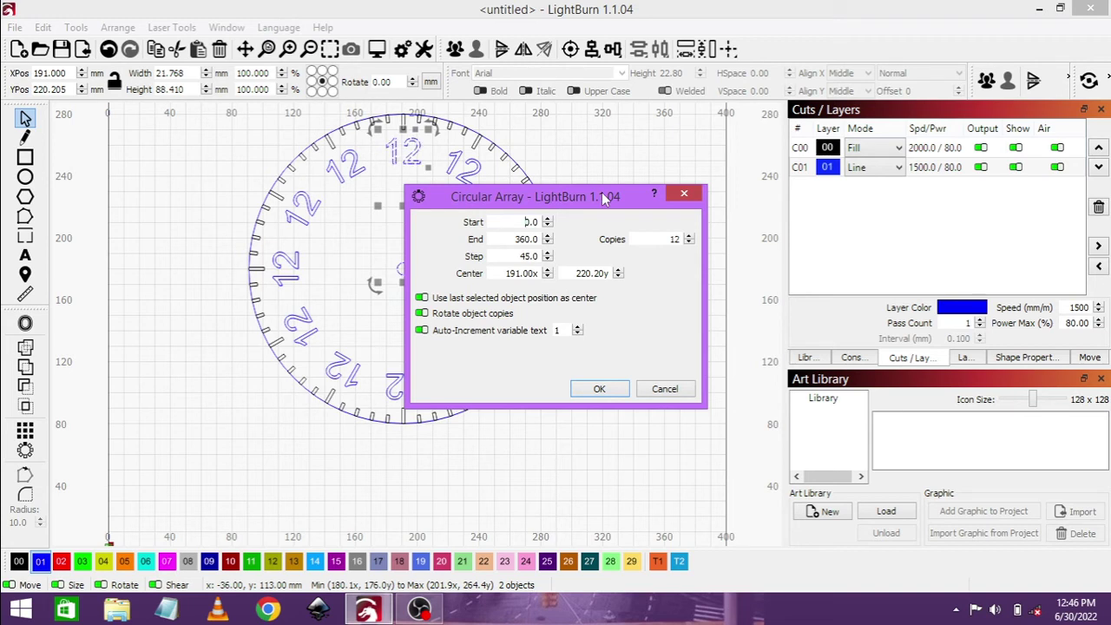
pyautogui.moveTo(605, 198); pyautogui.dragTo(812, 143)
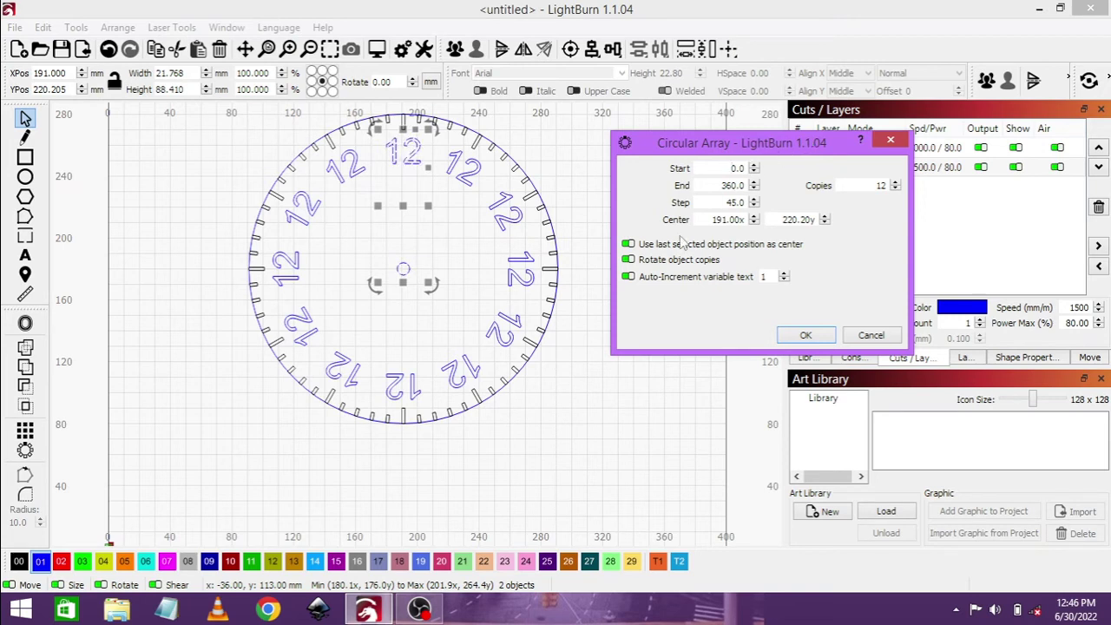
pyautogui.click(628, 259)
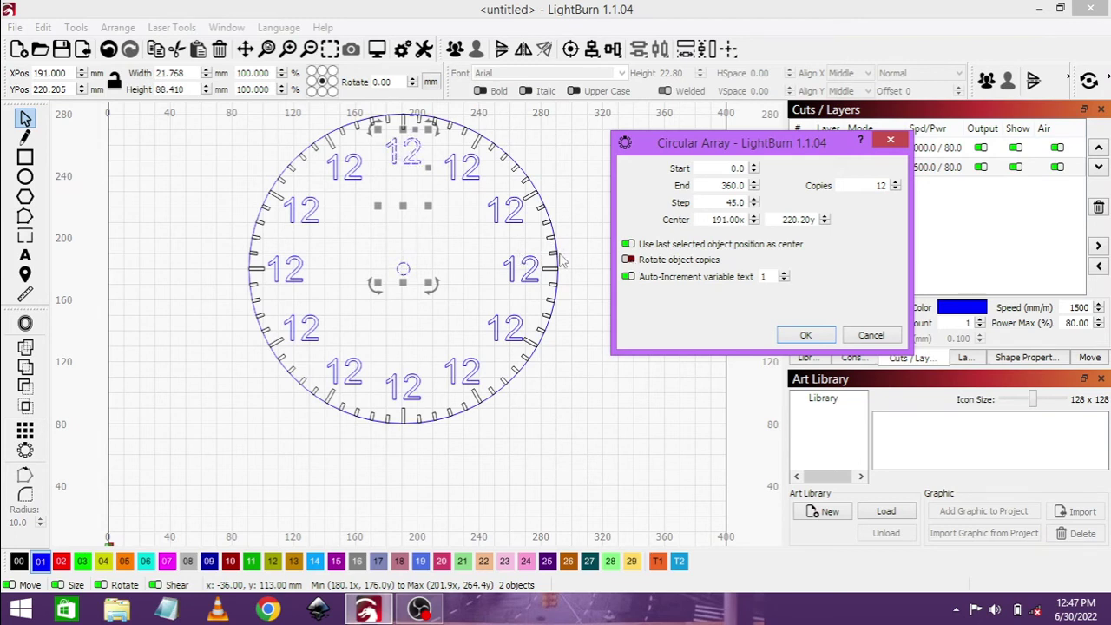
pyautogui.click(806, 336)
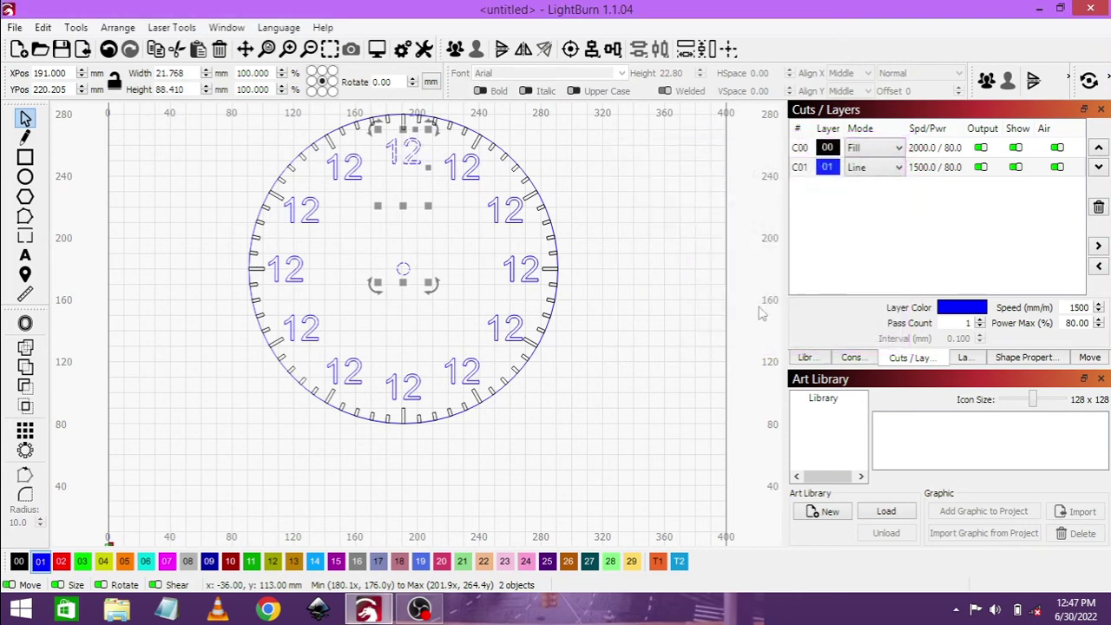
# Edit the copies at one, two and three o'clock to read 1, 2 and 3.
pyautogui.click(469, 169)
pyautogui.doubleClick(467, 167)
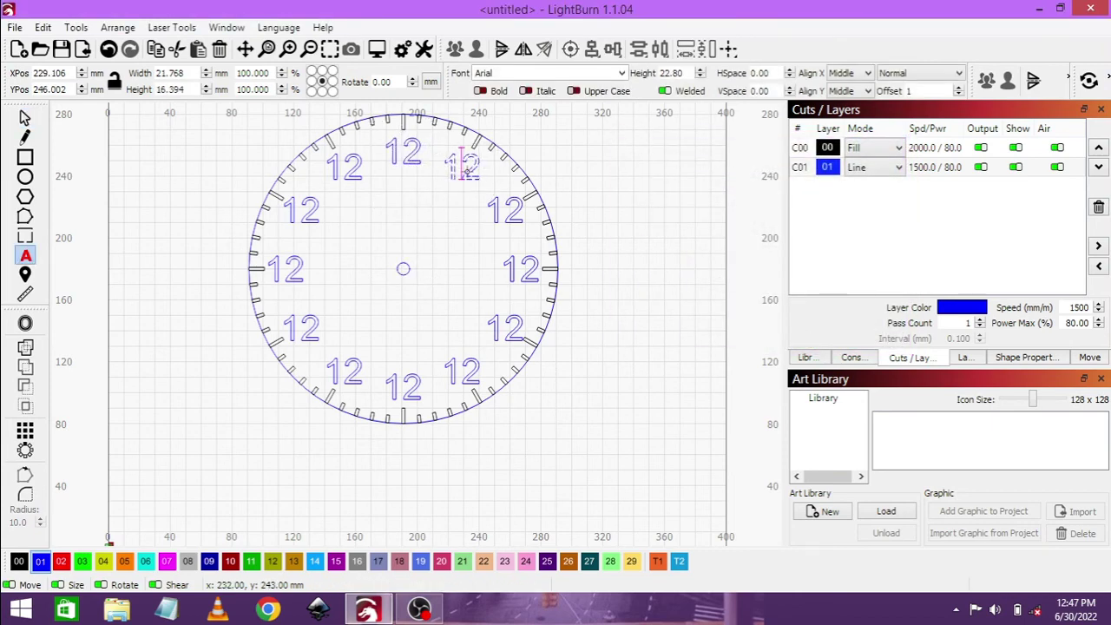
pyautogui.press('BackSpace')
pyautogui.click(502, 210)
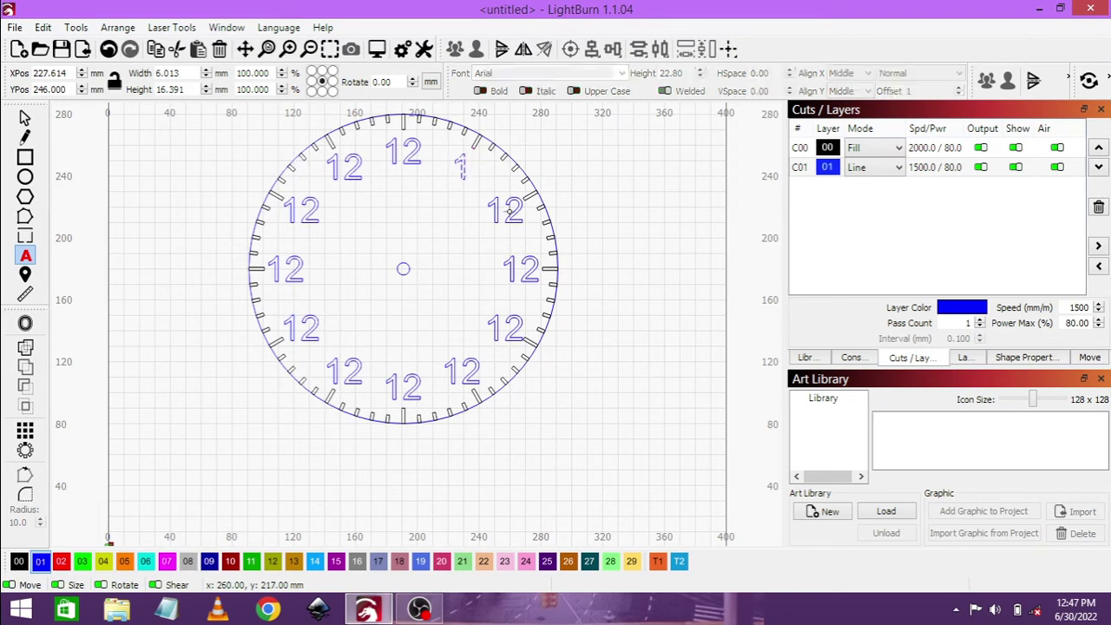
pyautogui.press('BackSpace')
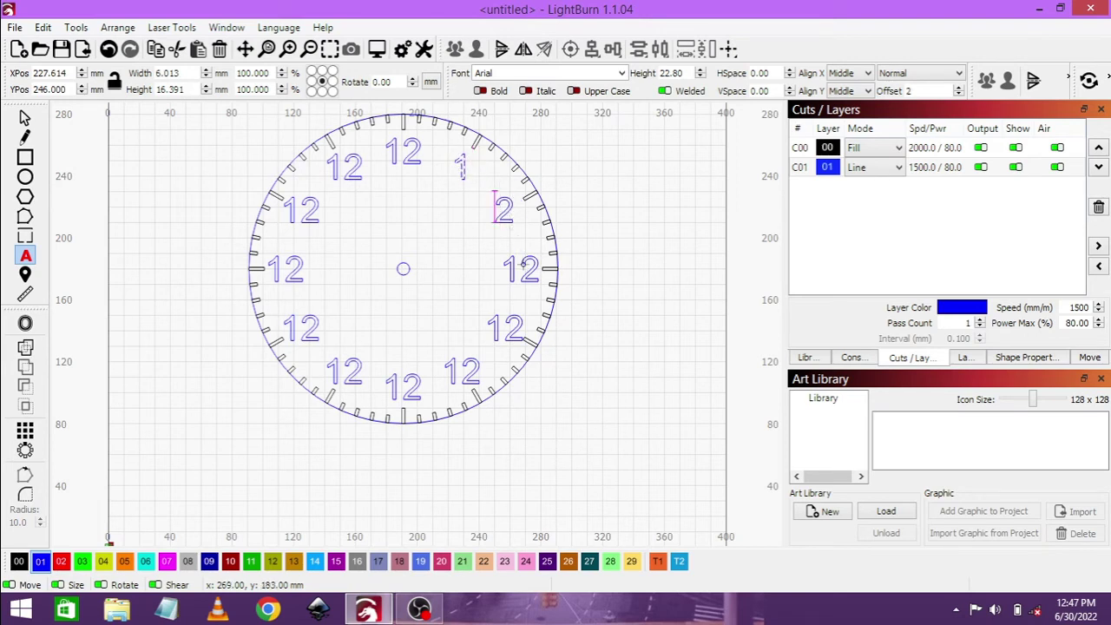
pyautogui.click(521, 269)
pyautogui.press('BackSpace')
pyautogui.press('Delete')
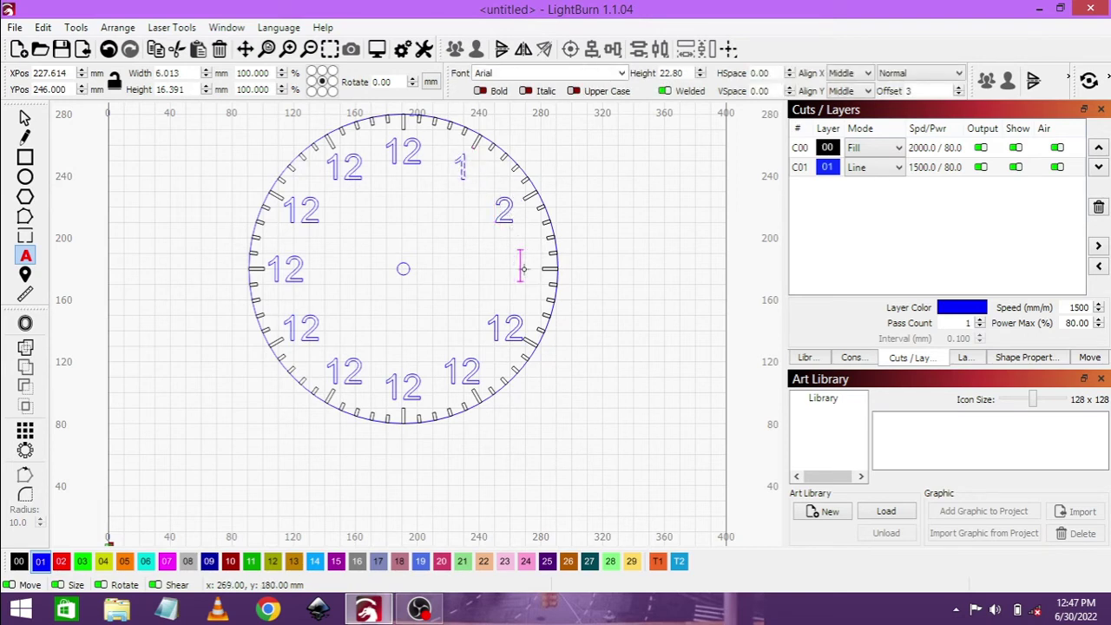
pyautogui.write('3')
# Change the copies at four to seven o'clock to read 4, 5, 6 and 7.
pyautogui.click(507, 326)
pyautogui.press('BackSpace')
pyautogui.press('Delete')
pyautogui.write('4')
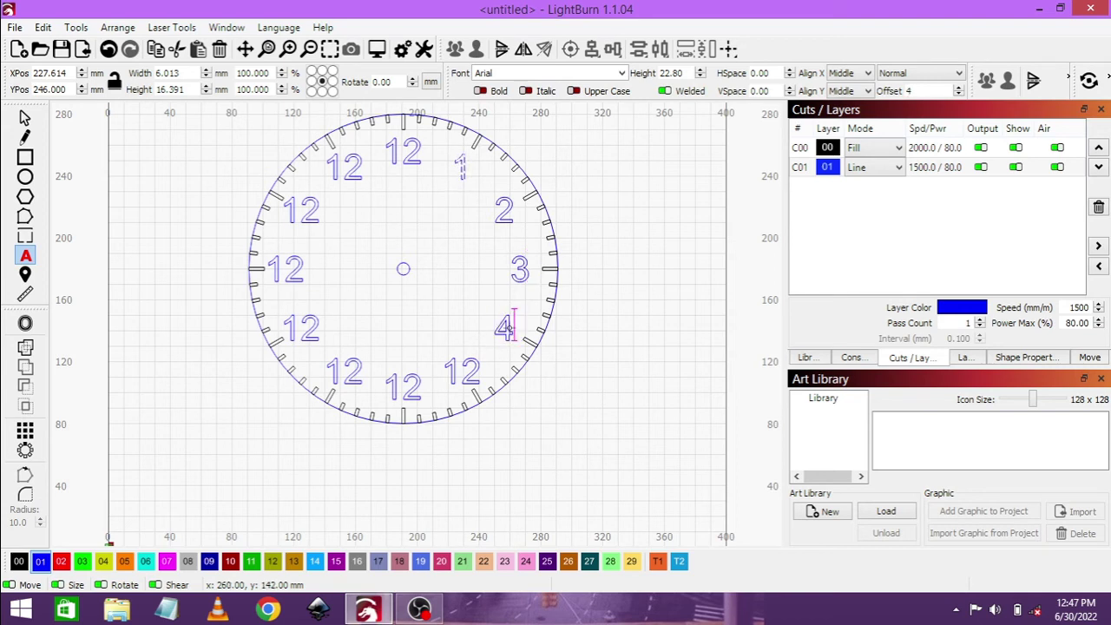
pyautogui.click(461, 372)
pyautogui.press('BackSpace')
pyautogui.press('Delete')
pyautogui.write('5')
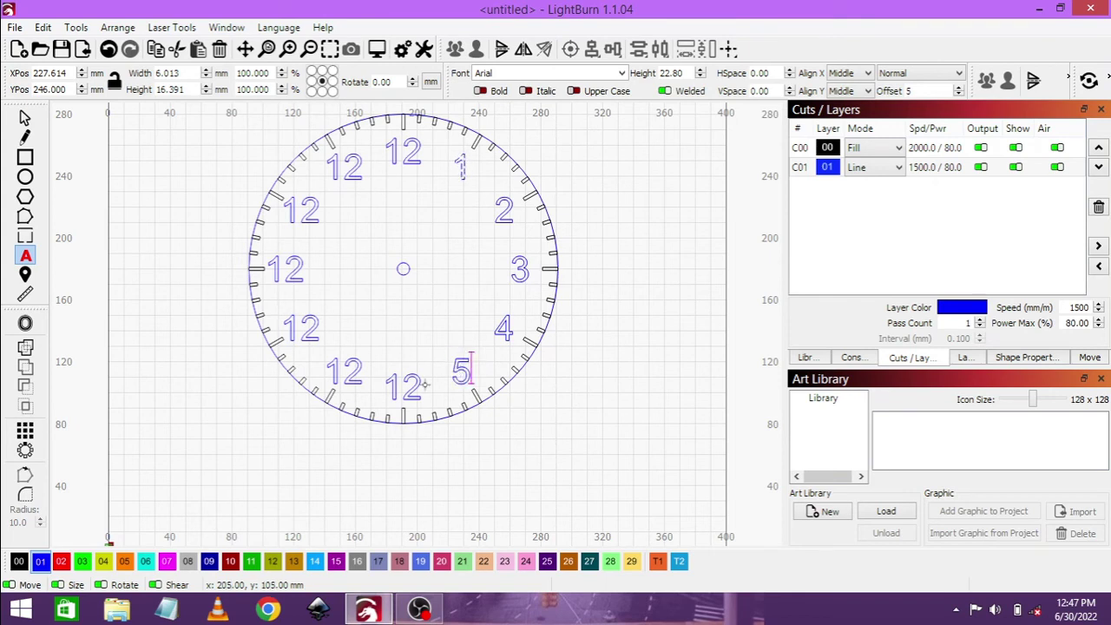
pyautogui.click(406, 390)
pyautogui.press('BackSpace')
pyautogui.press('Delete')
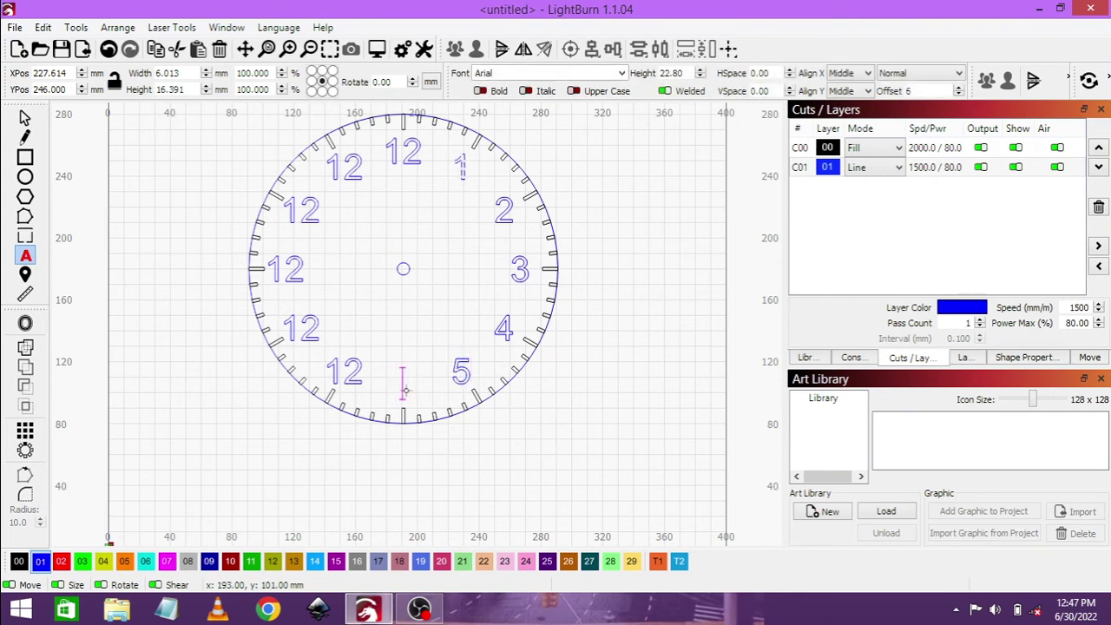
pyautogui.write('6')
pyautogui.click(343, 371)
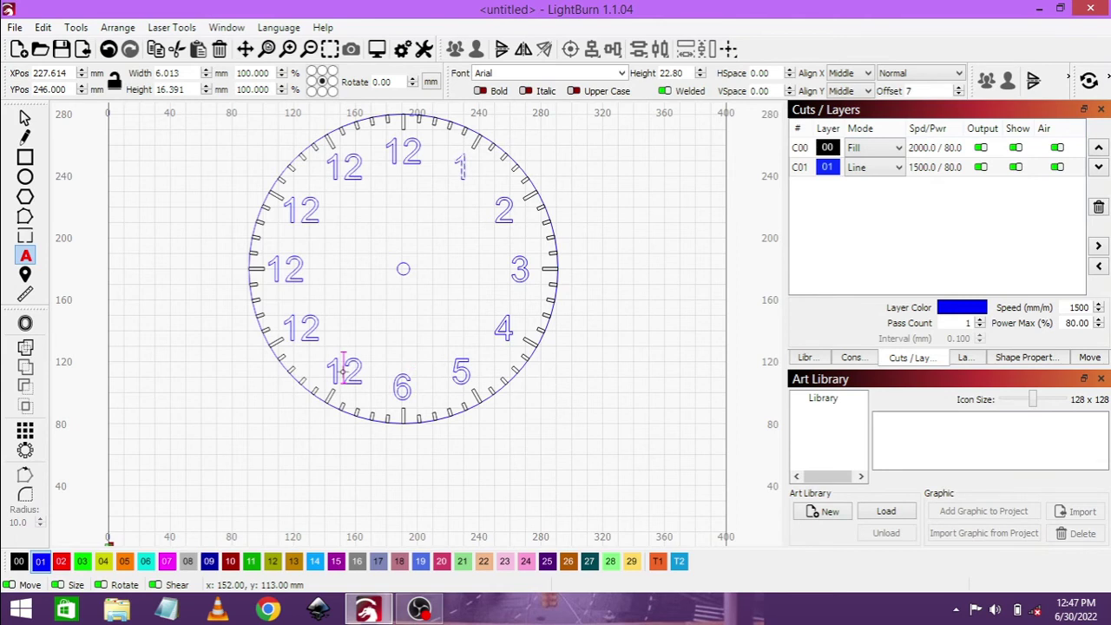
pyautogui.press('BackSpace')
pyautogui.press('Delete')
pyautogui.write('7')
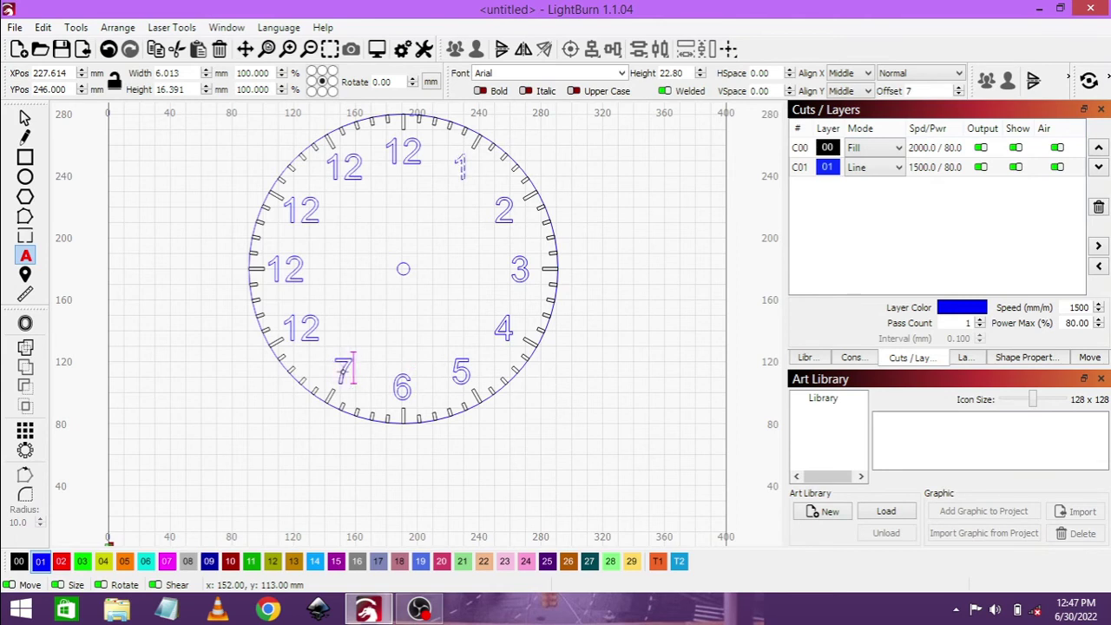
# Change the copies at eight to eleven o'clock to read 8, 9, 10 and 11.
pyautogui.click(303, 330)
pyautogui.press('BackSpace')
pyautogui.press('Delete')
pyautogui.write('8')
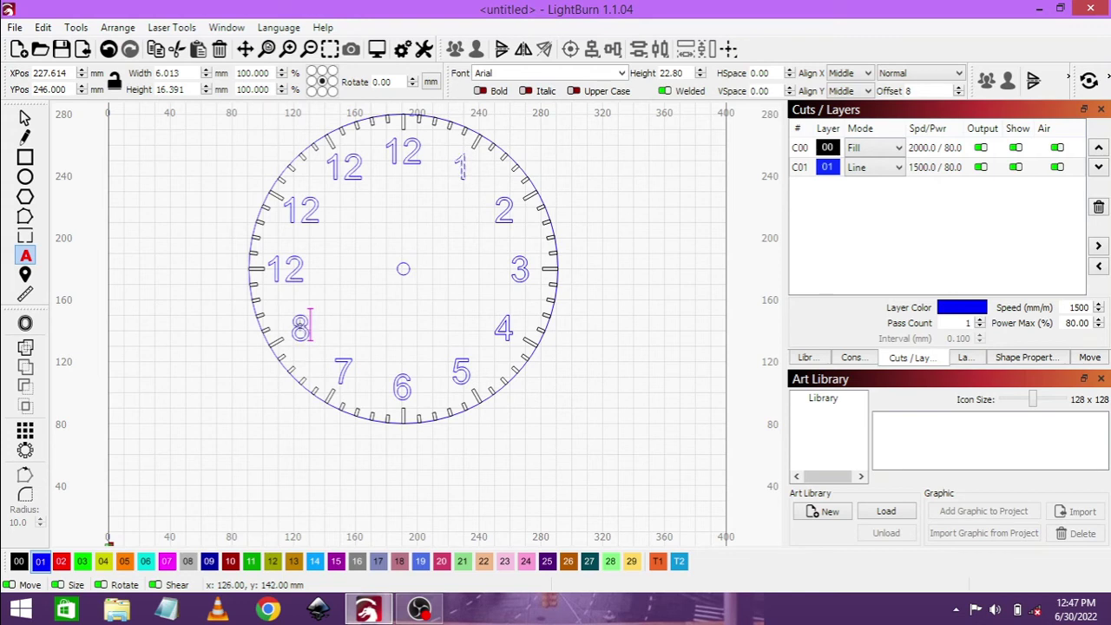
pyautogui.click(282, 268)
pyautogui.press('BackSpace')
pyautogui.press('Delete')
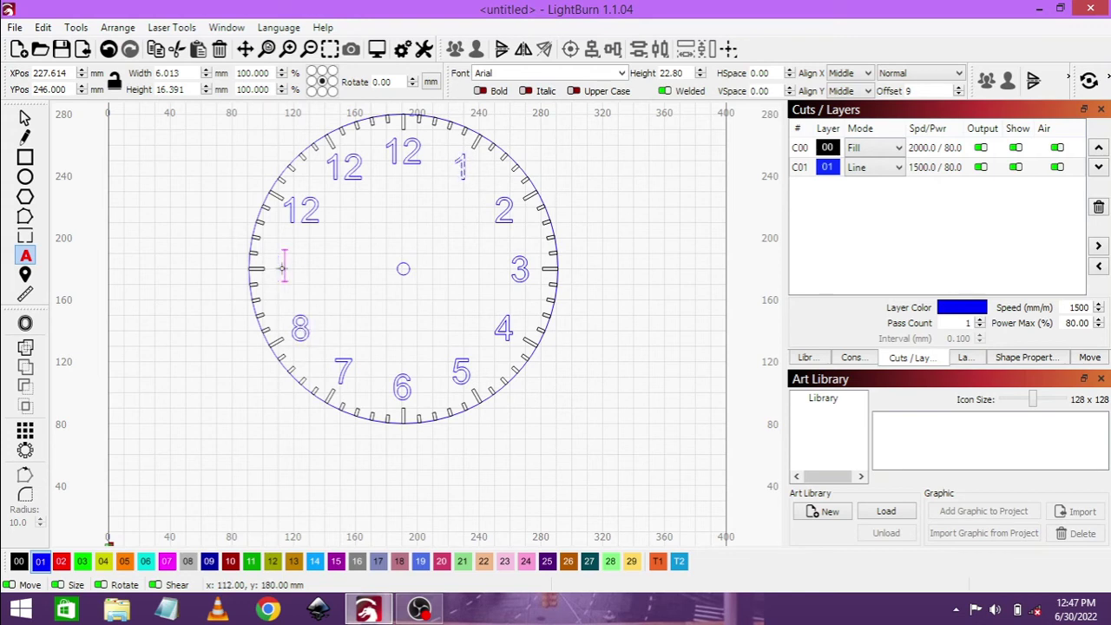
pyautogui.write('9')
pyautogui.click(302, 205)
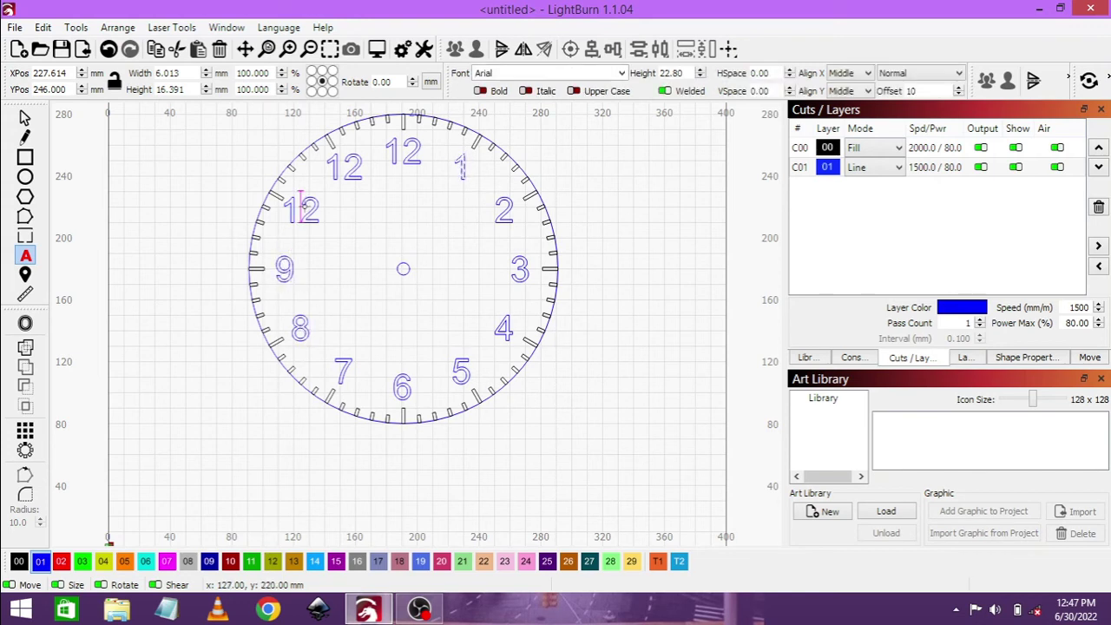
pyautogui.press('Delete')
pyautogui.write('0')
pyautogui.click(346, 166)
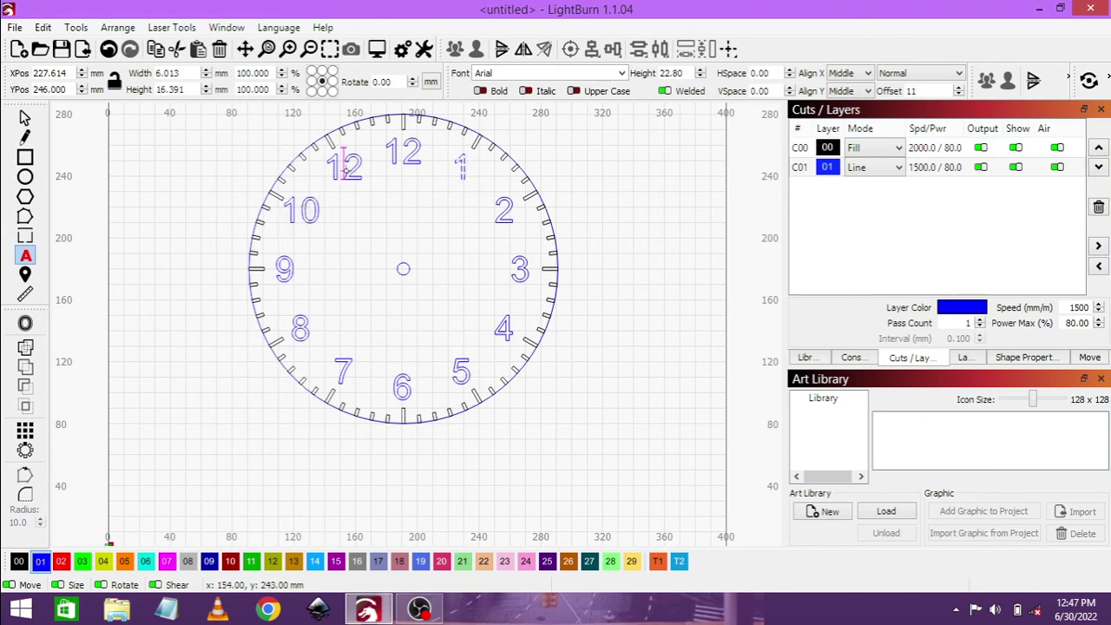
pyautogui.press('Delete')
pyautogui.write('1')
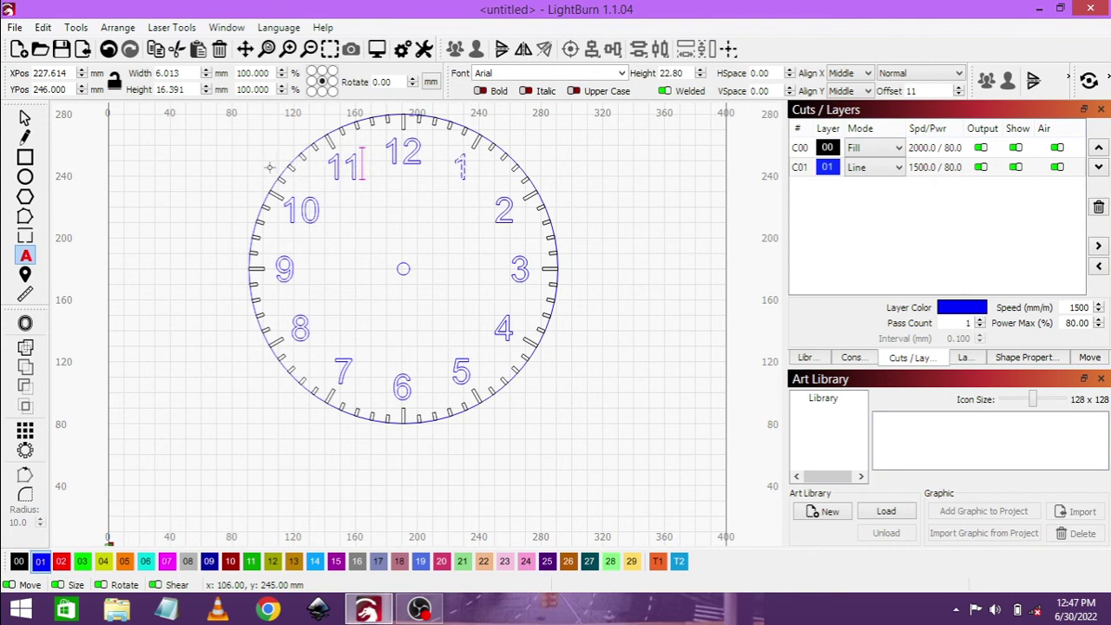
pyautogui.click(25, 119)
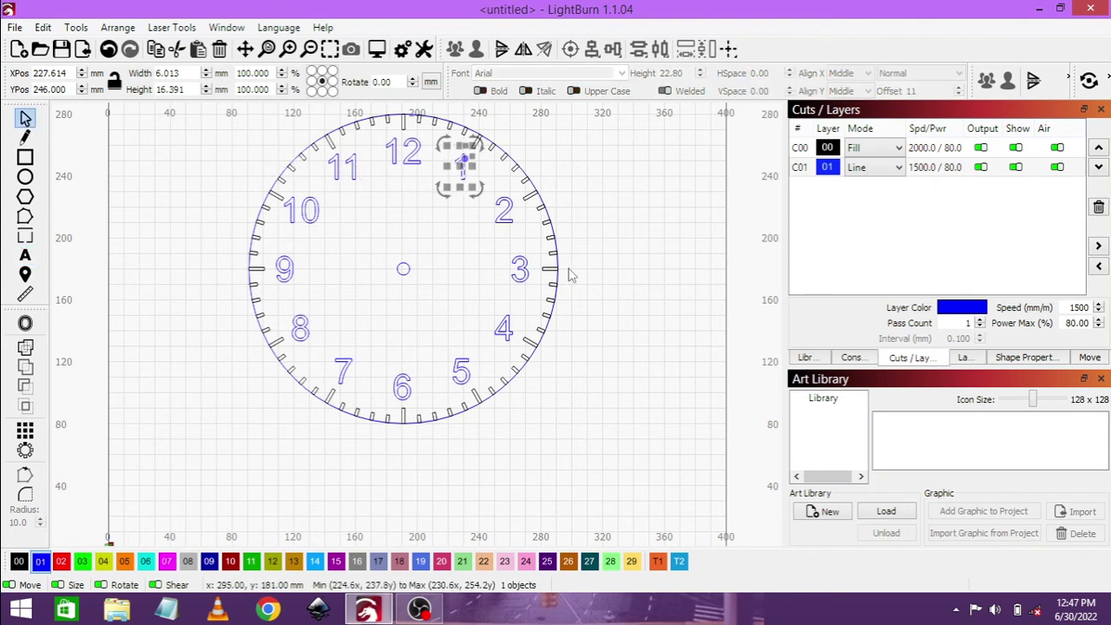
pyautogui.click(604, 273)
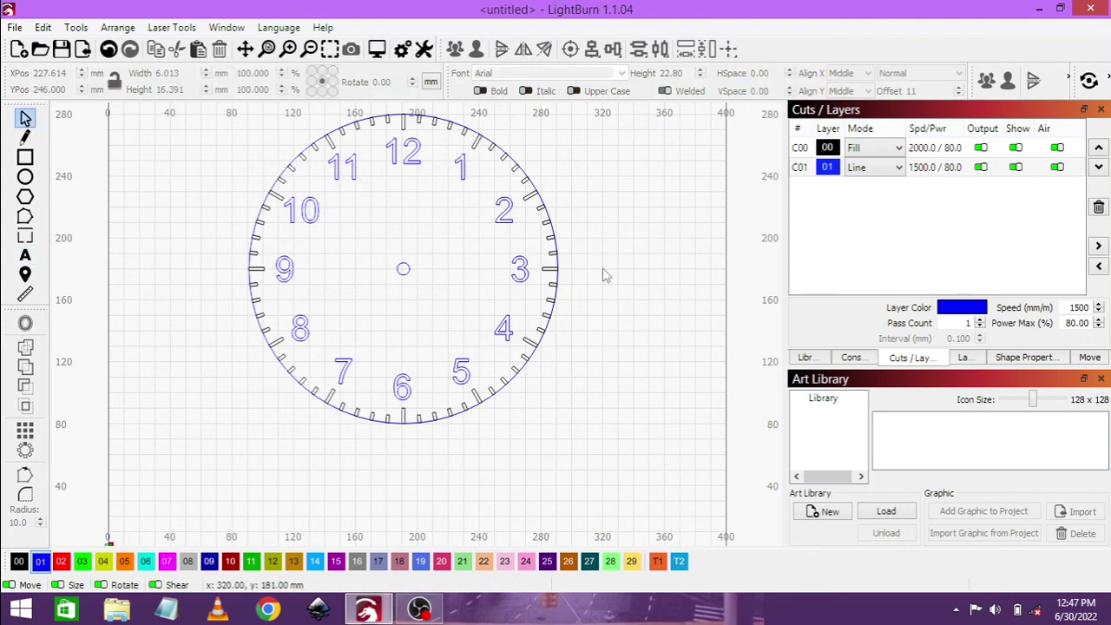